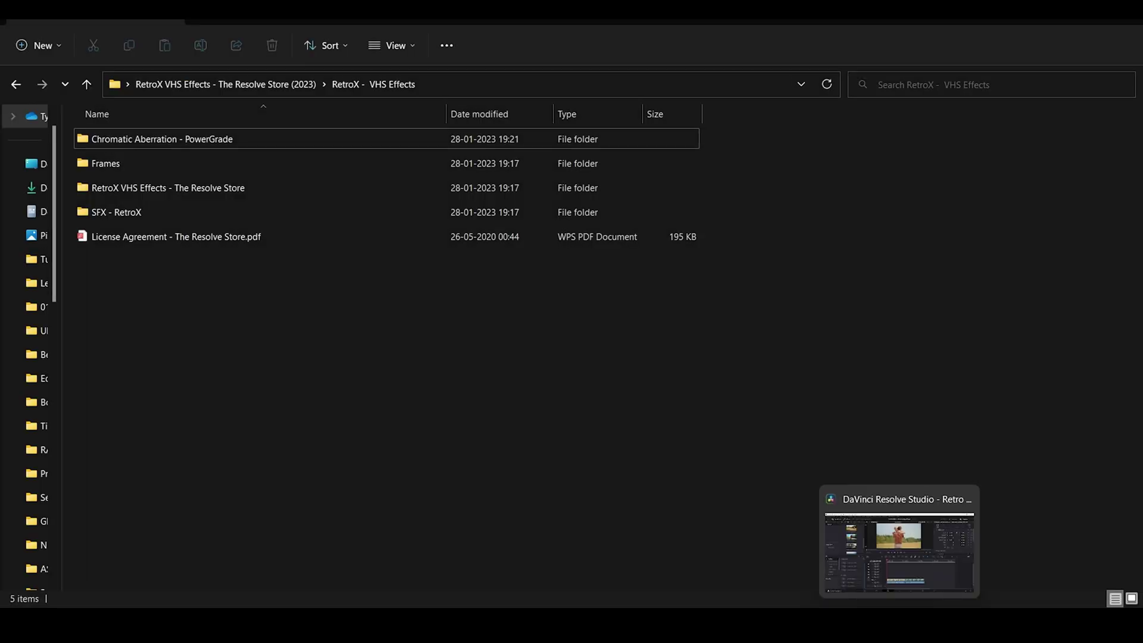
Step: Leave the RetroX - VHS Effects folder and return to the DaVinci Resolve project
click(899, 541)
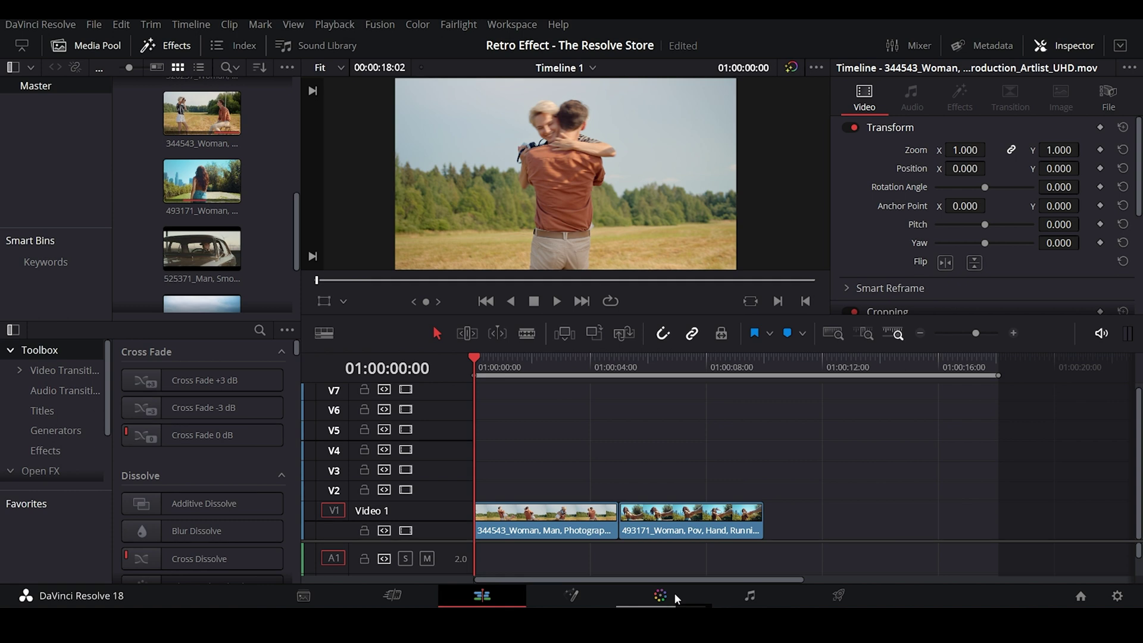
Step: On the Color page, import the Chromatic Abrevation .dpx PowerGrade still into the Gallery
click(674, 592)
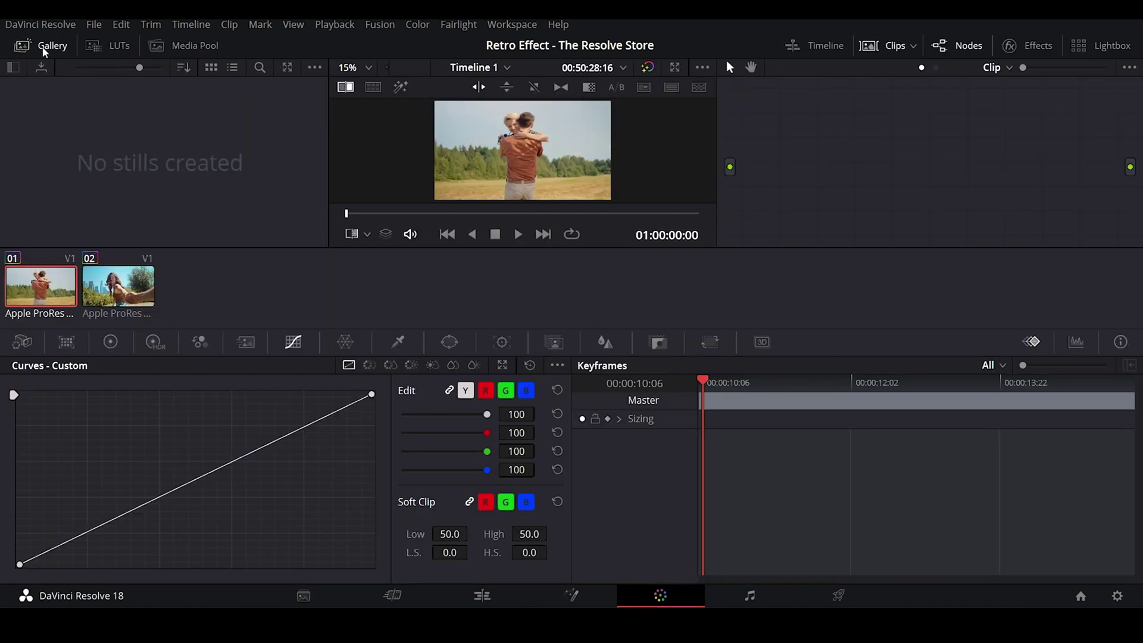
right_click(160, 139)
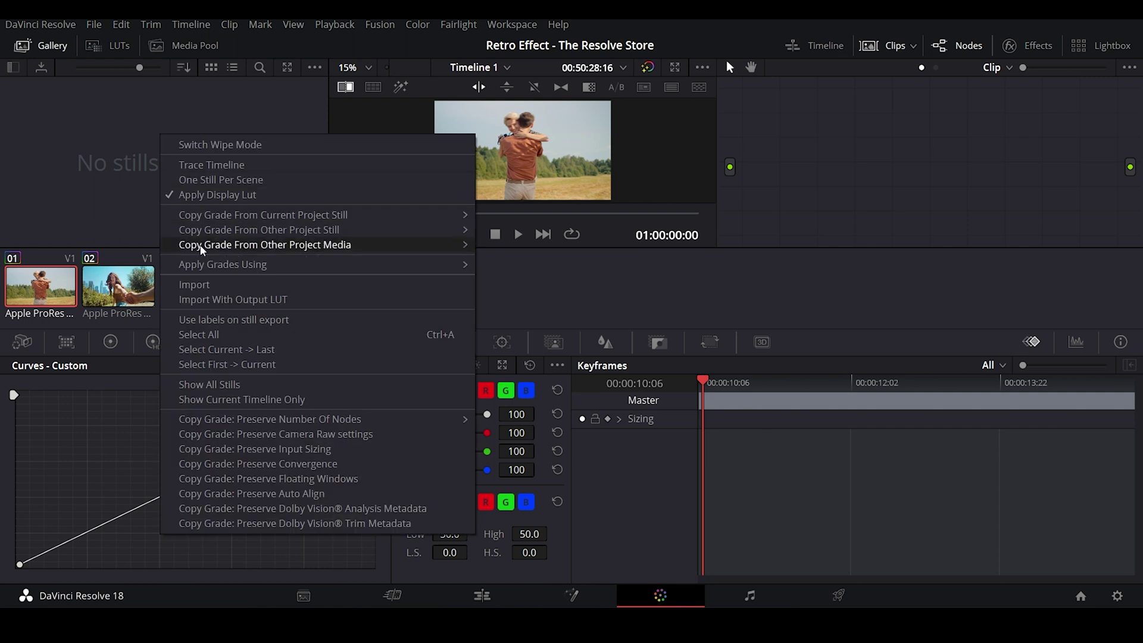
click(205, 284)
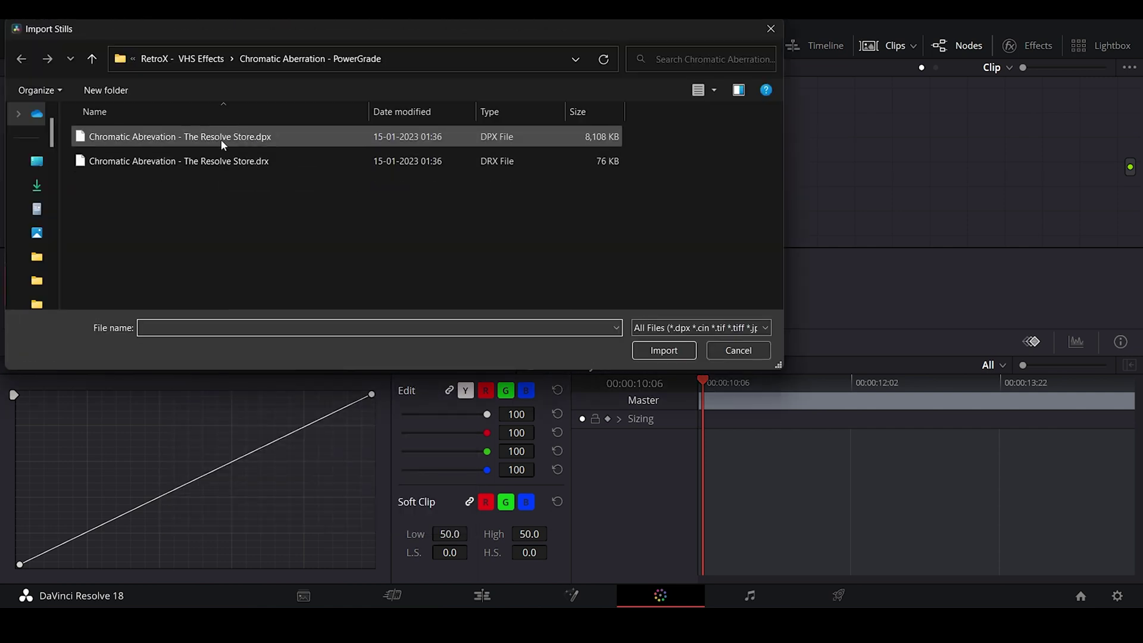
double_click(222, 141)
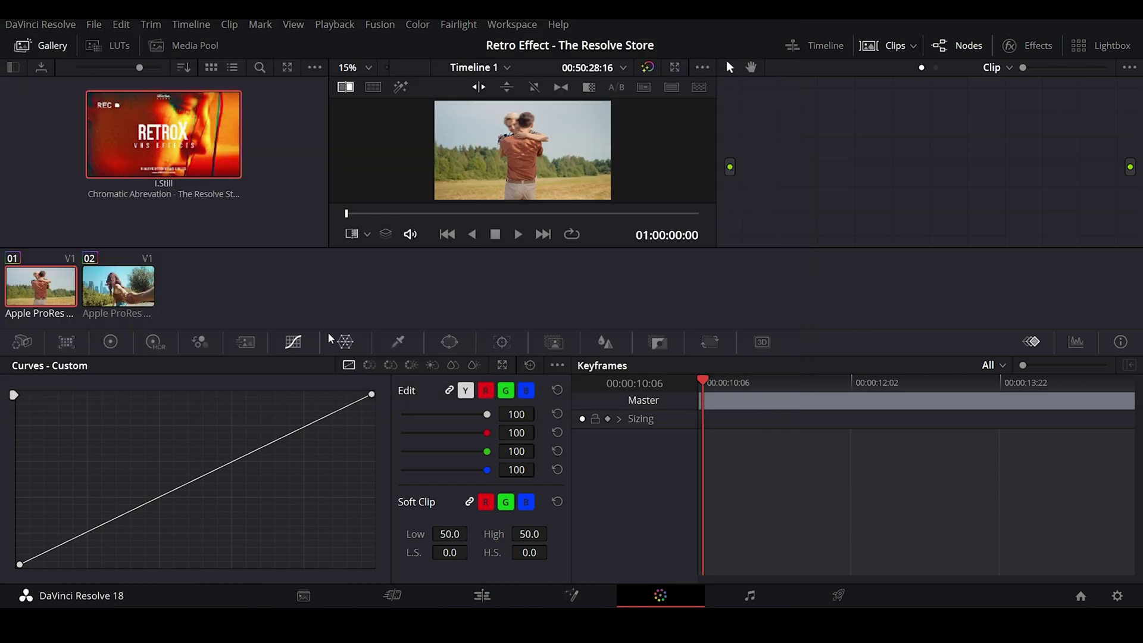
Step: Apply the Chromatic Abrevation still's grade to the first clip and hide the Clips strip
right_click(138, 146)
click(182, 188)
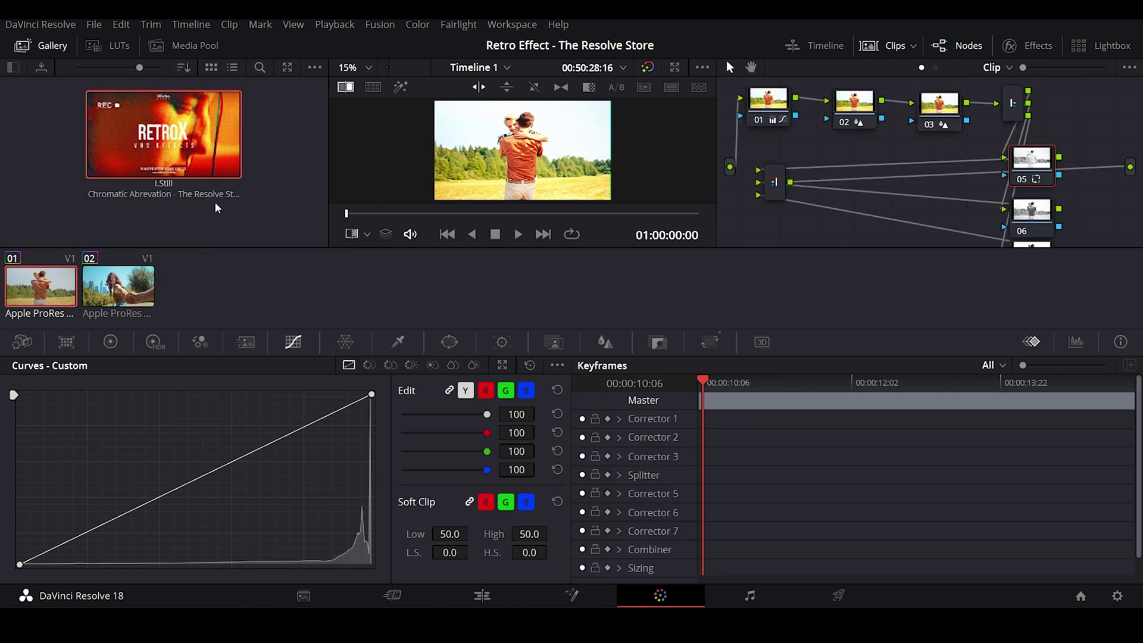
click(892, 46)
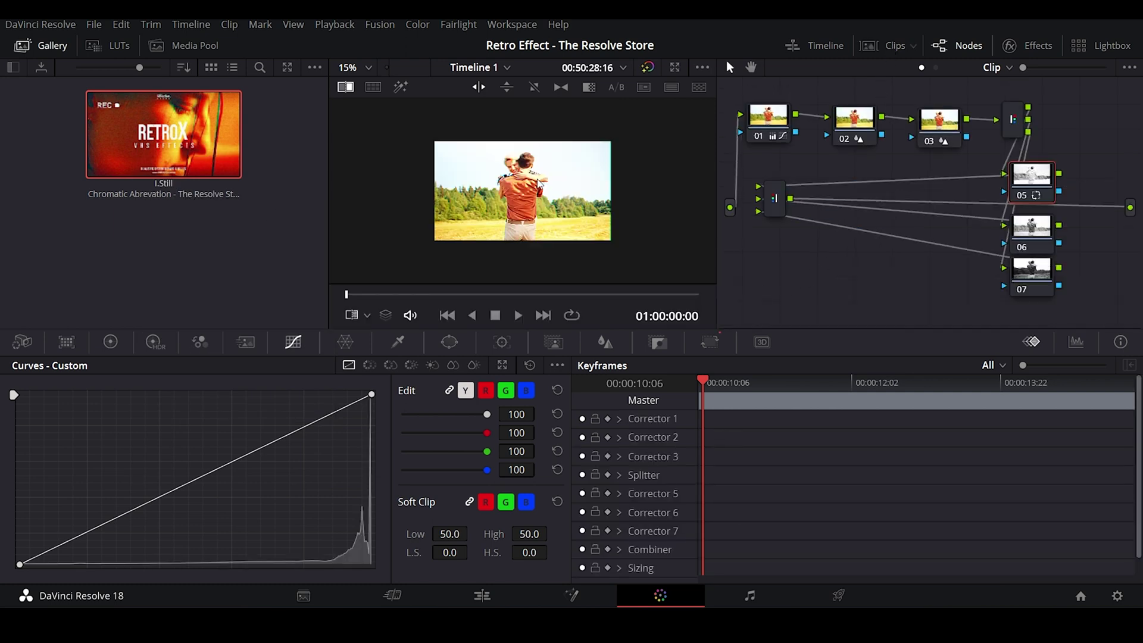
scroll(534, 182, up, 4)
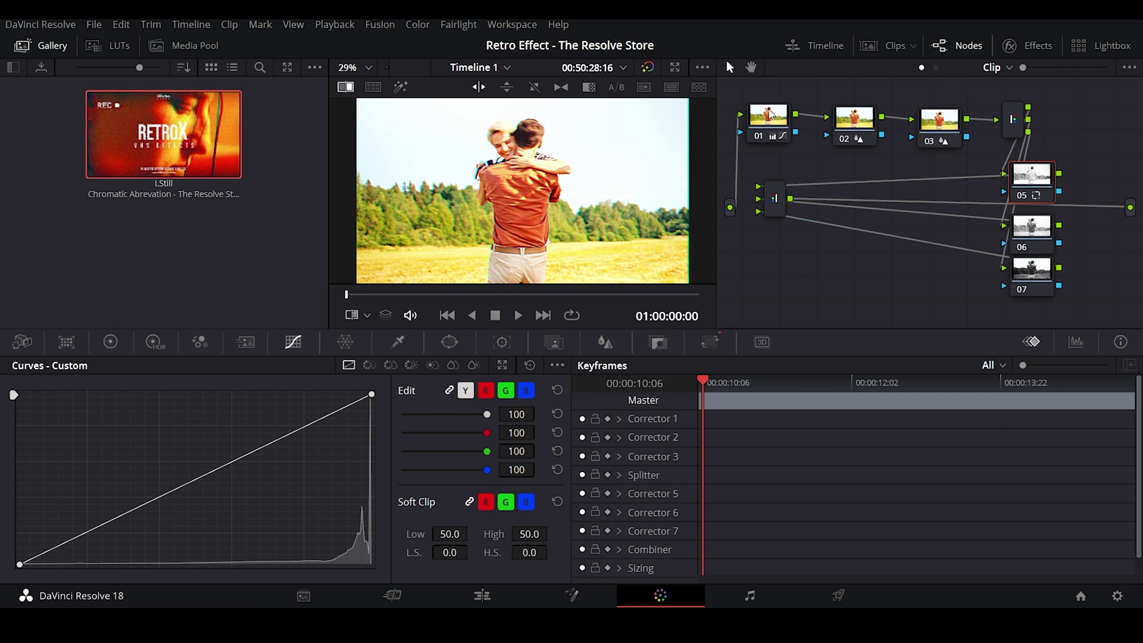
click(771, 115)
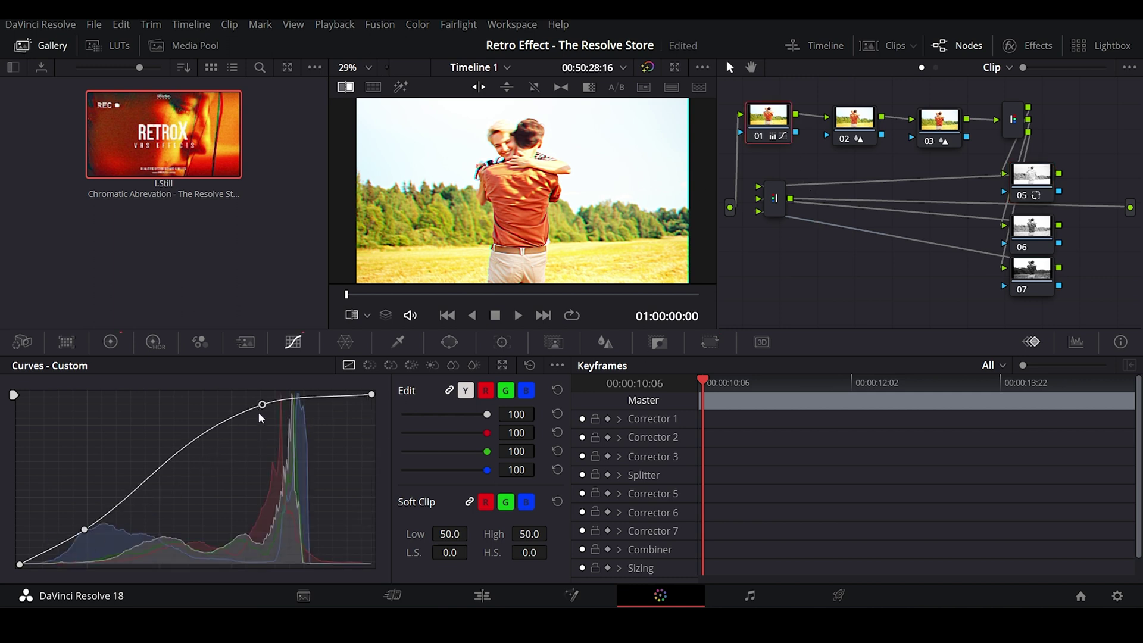
Step: Lower the upper point of node 01's custom curve slightly to tame the highlights
mouse_move(264, 410)
mouse_down()
mouse_move(298, 398)
mouse_move(269, 424)
mouse_up()
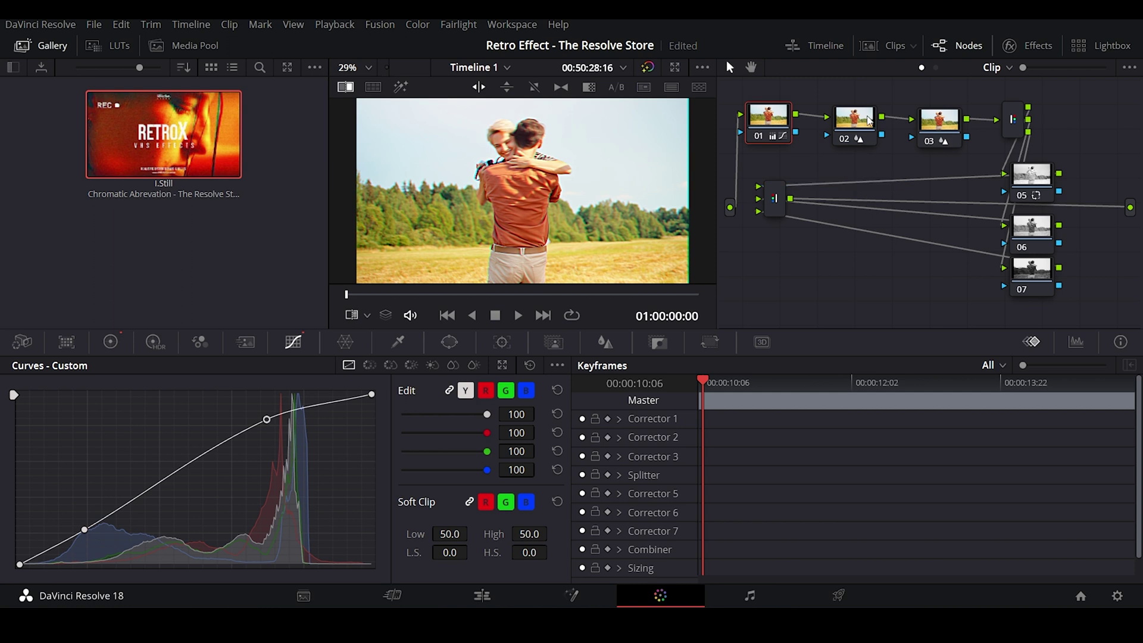
click(855, 124)
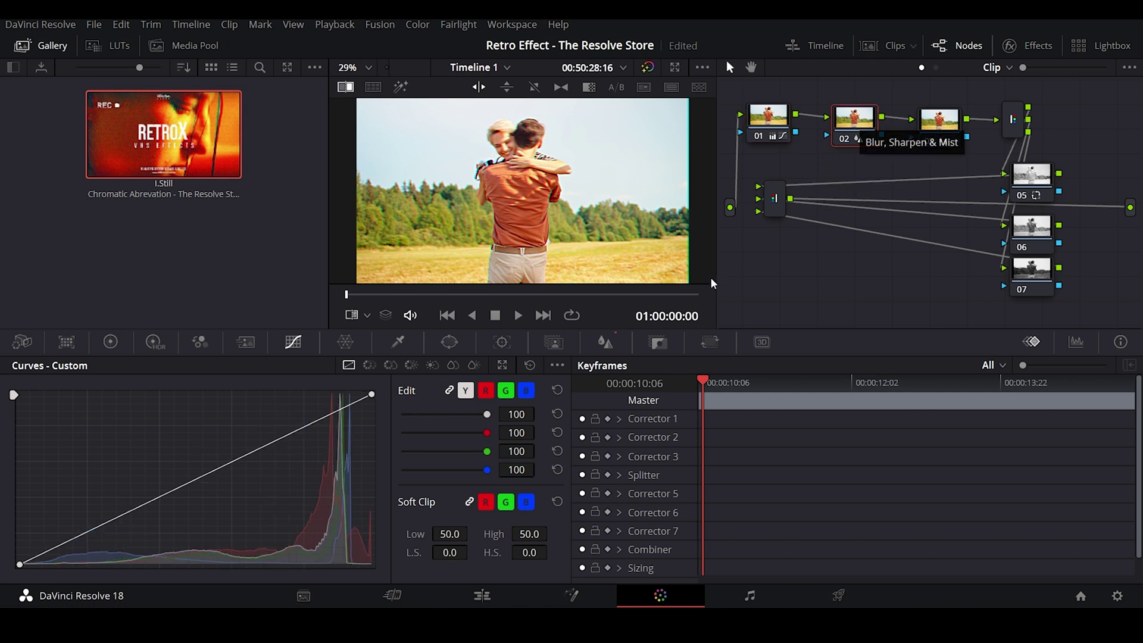
Step: Reduce node 02's blur radius to about 0.41 and keep node 03's radius near 0.22
click(615, 348)
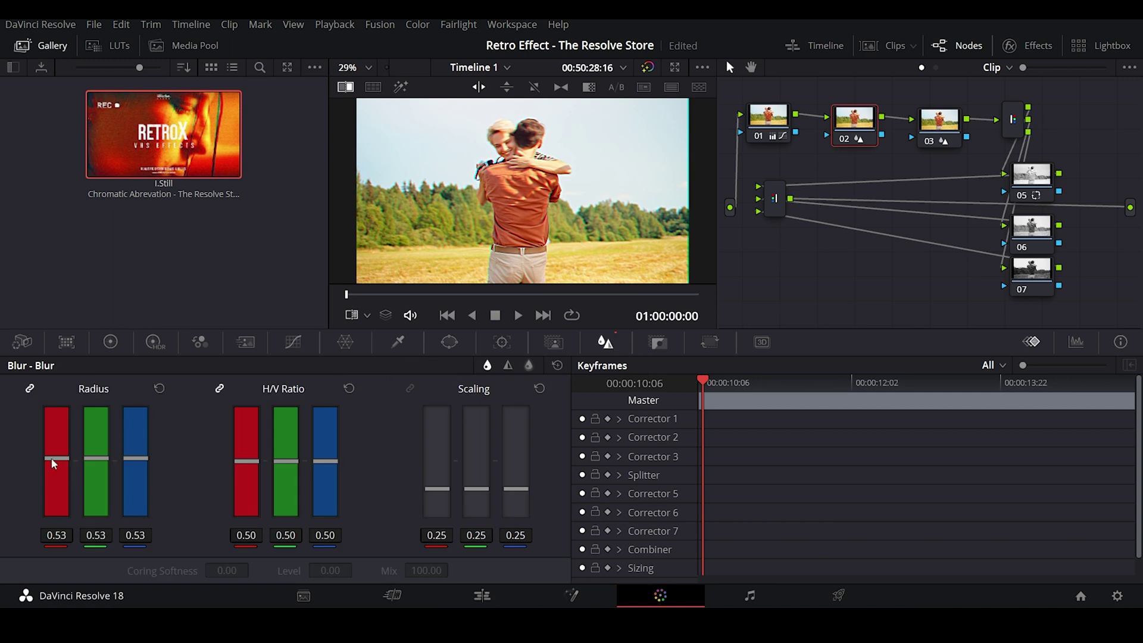
mouse_move(54, 464)
mouse_down()
mouse_move(59, 512)
mouse_move(58, 430)
mouse_move(56, 459)
mouse_up()
click(937, 128)
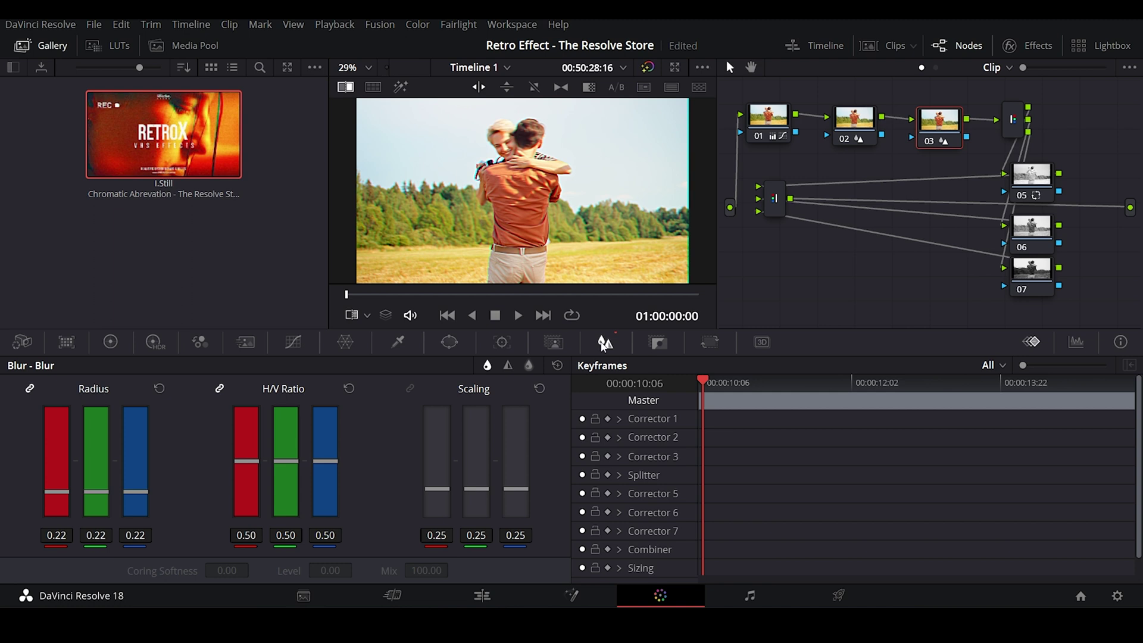
mouse_move(66, 498)
mouse_down()
mouse_move(67, 527)
mouse_move(67, 508)
mouse_up()
click(1022, 179)
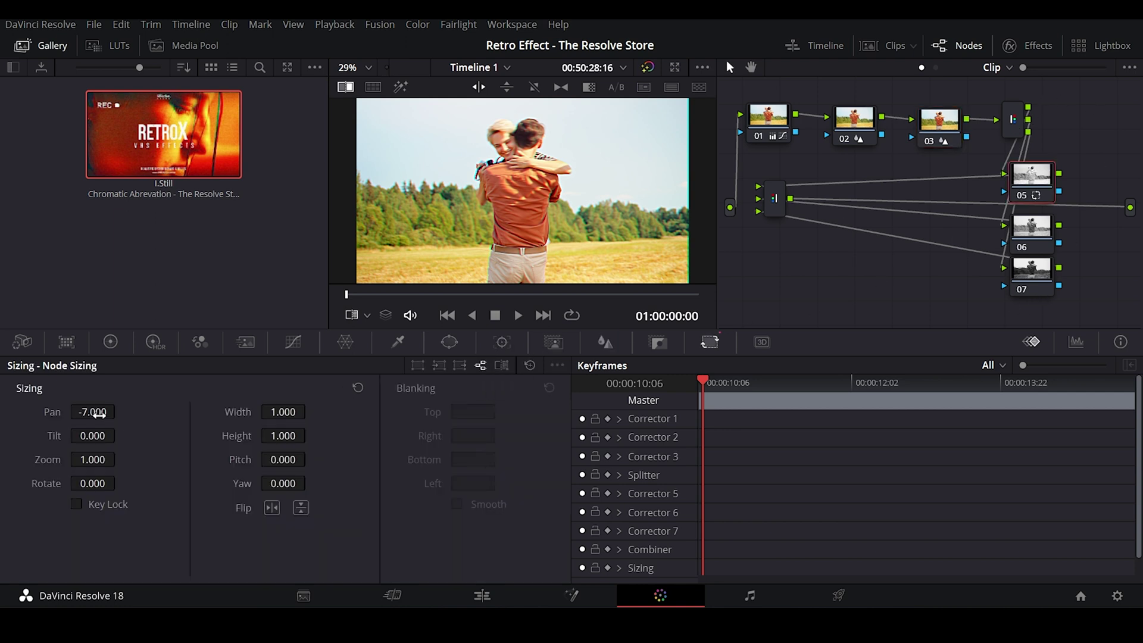
Step: Increase node 05's Sizing pan offset for stronger colour fringing, then go back to the Edit page
scroll(590, 248, up, 2)
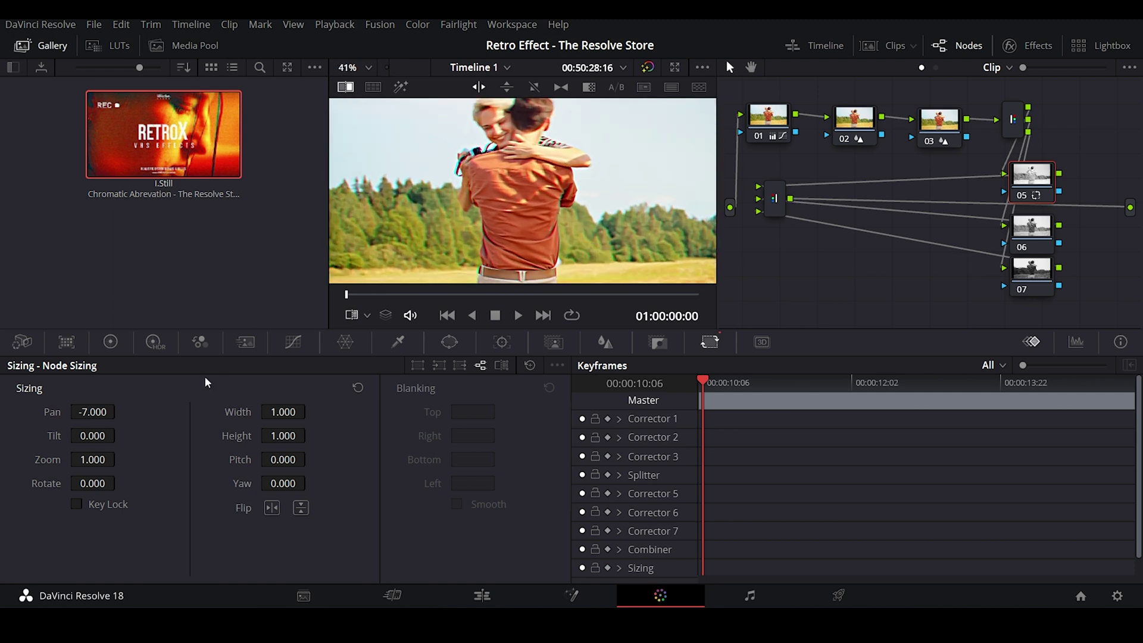
drag(93, 412, 119, 413)
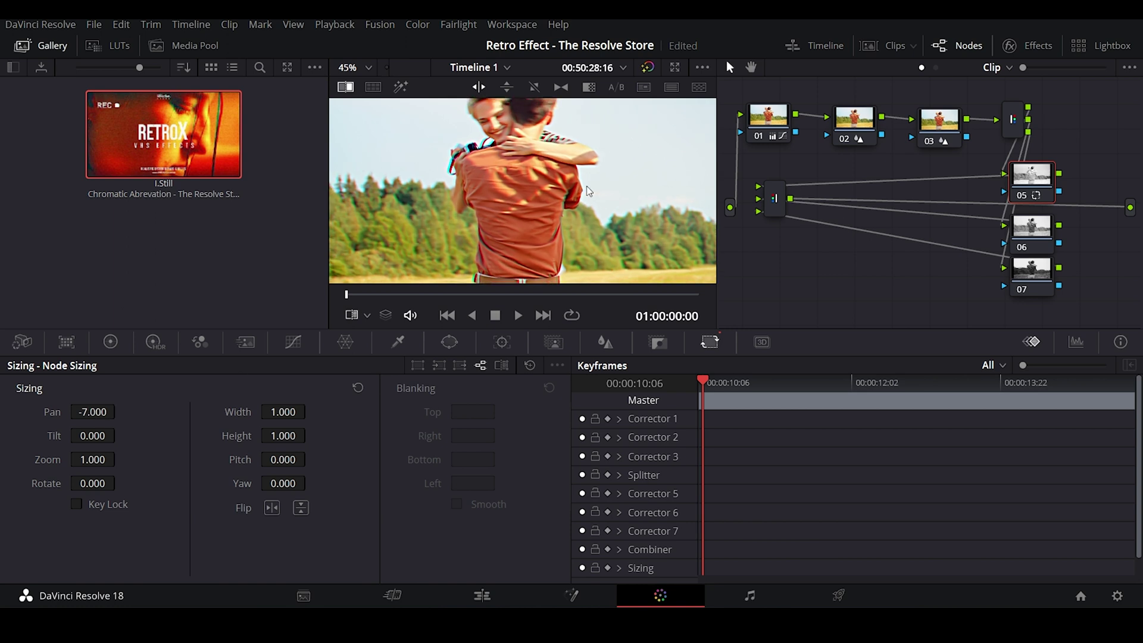
scroll(589, 190, down, 1)
scroll(589, 191, down, 1)
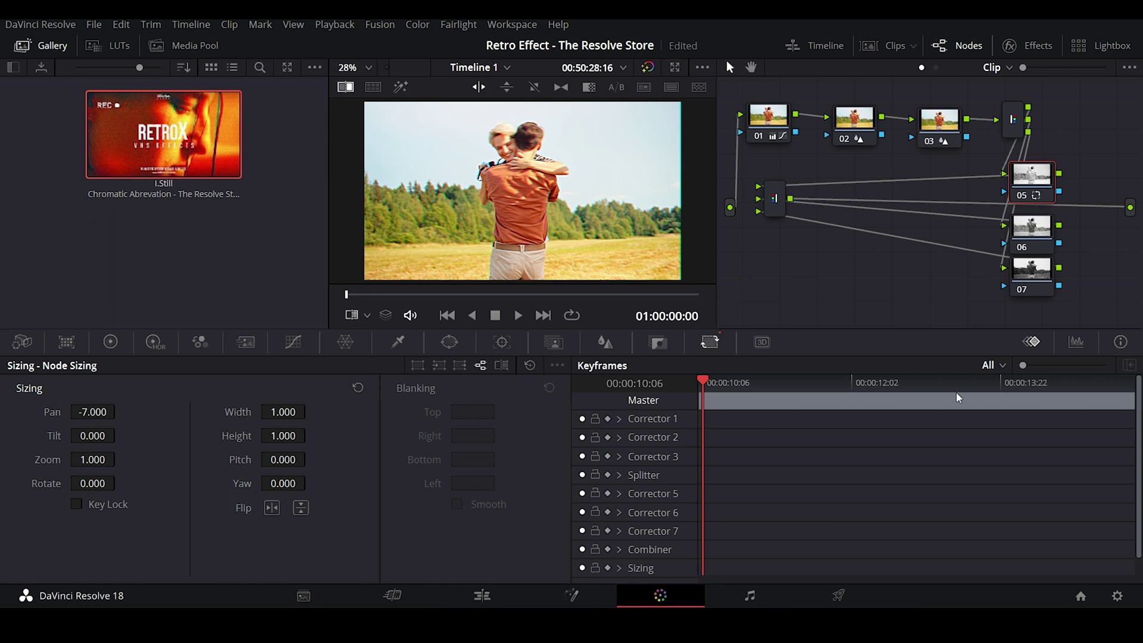
click(482, 595)
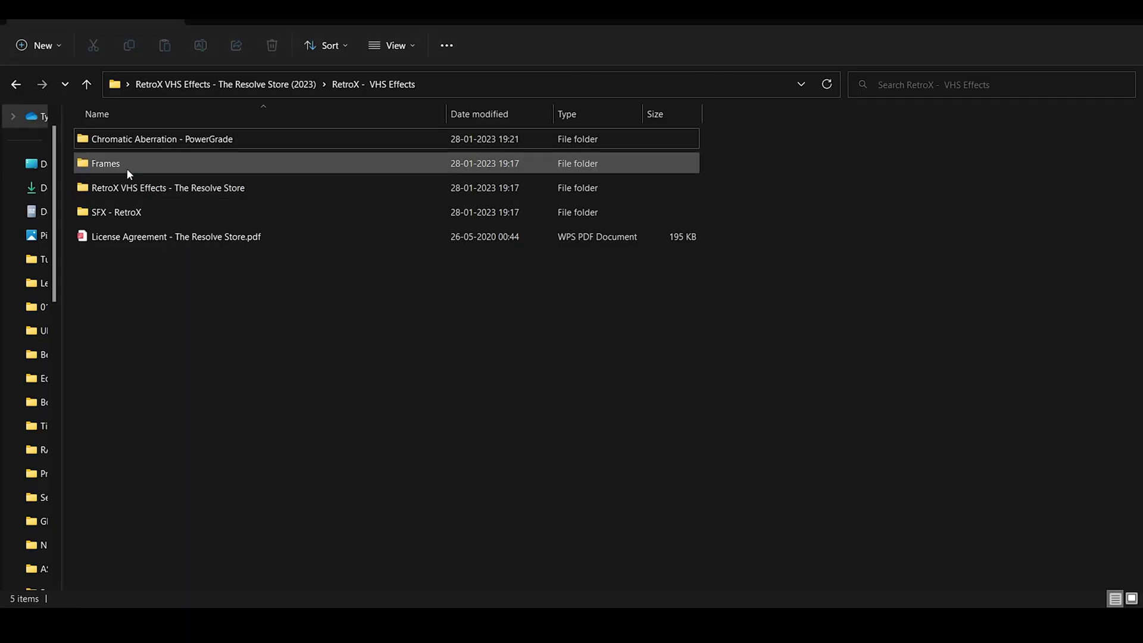
Step: Place 4x3 Aspect Ratio _ RetroX.png from the Frames folder on track V7
double_click(127, 169)
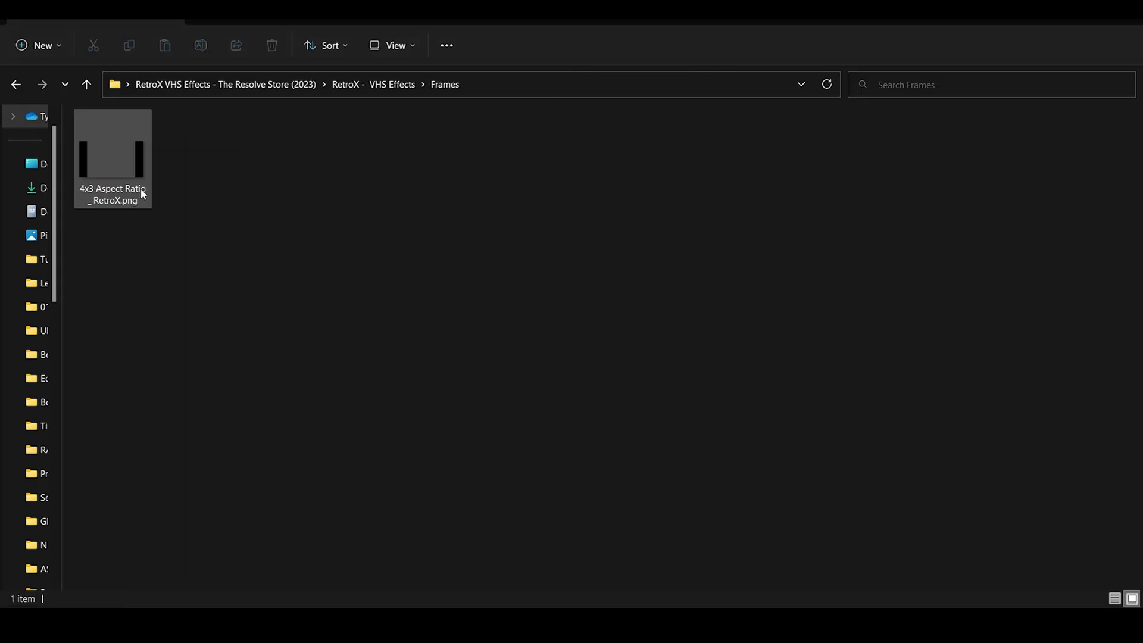
drag(137, 191, 509, 400)
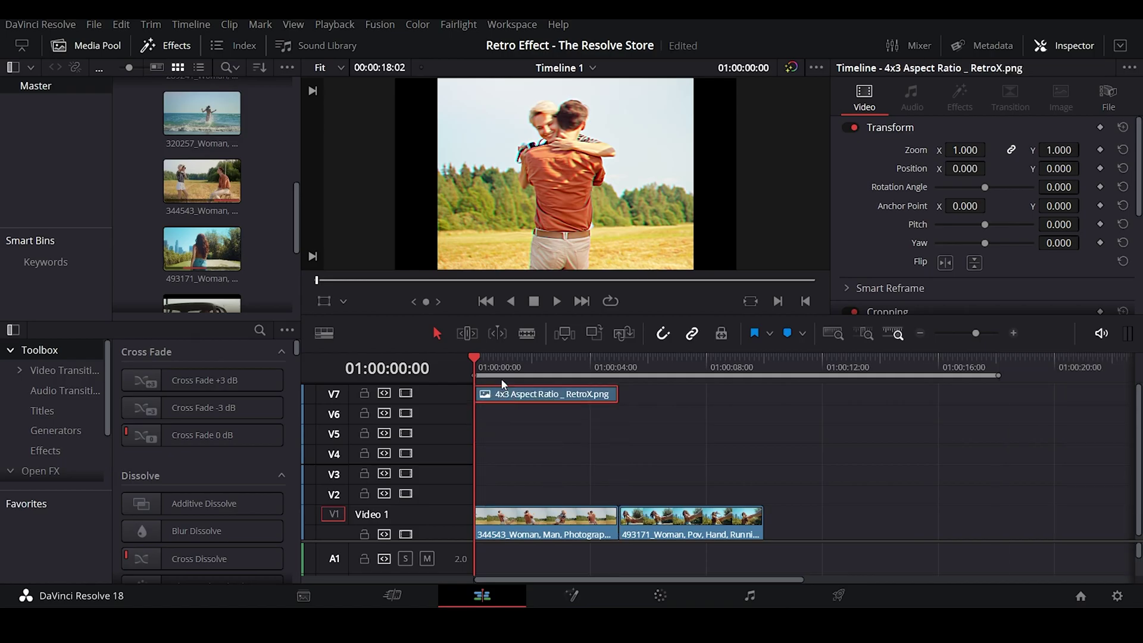
mouse_move(355, 580)
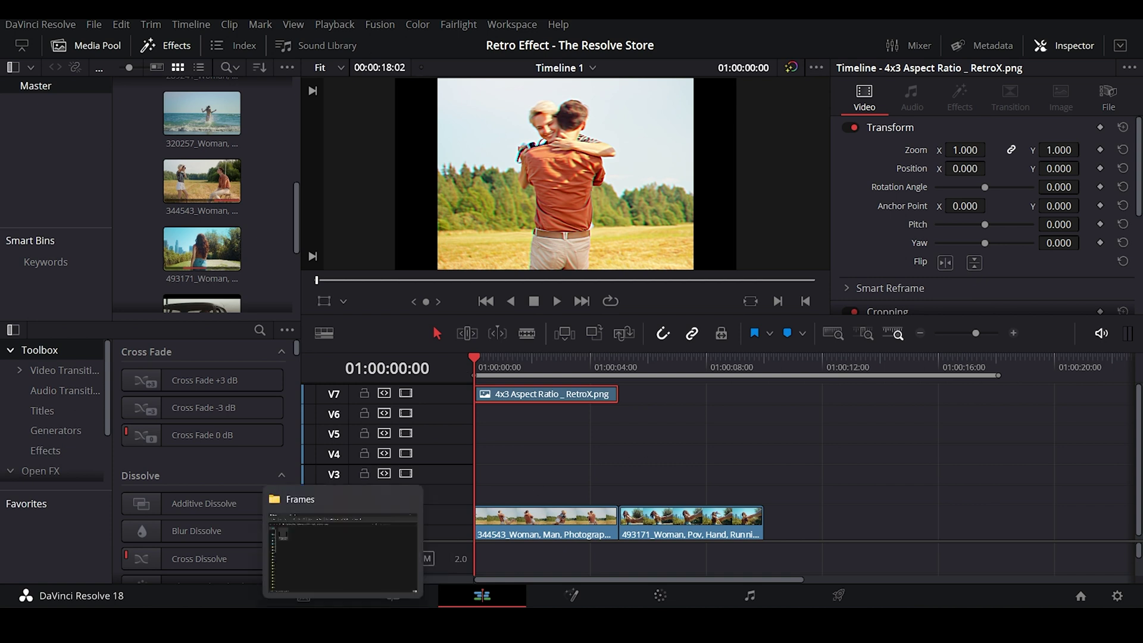
click(348, 558)
Step: Open the RetroX VHS Effects - The Resolve Store folder with its 44 effect clips
click(22, 87)
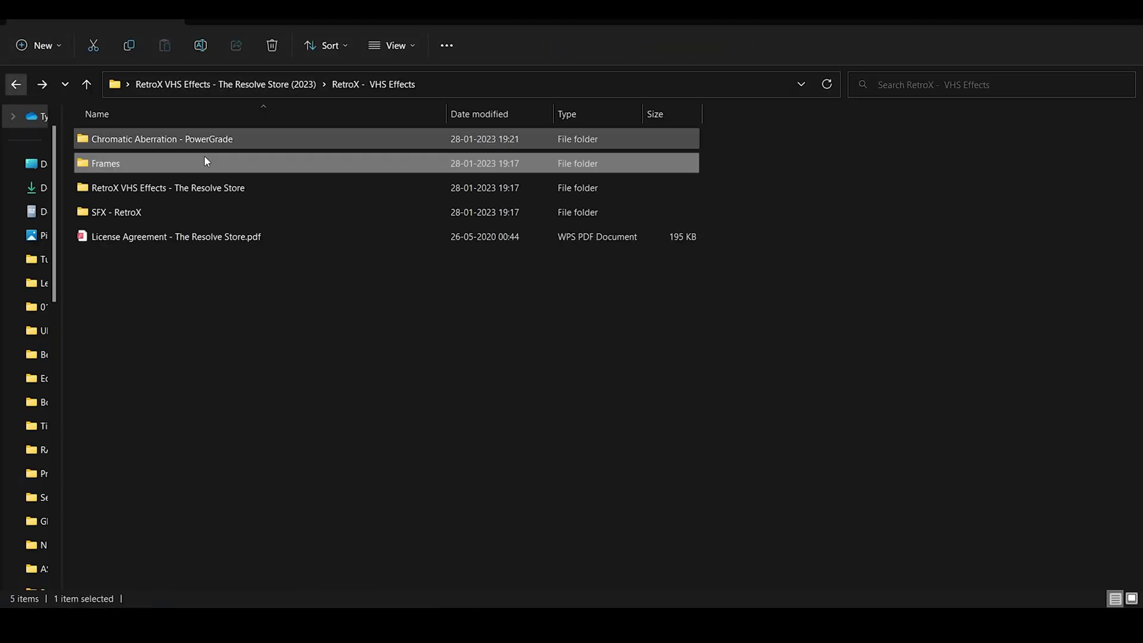
double_click(162, 194)
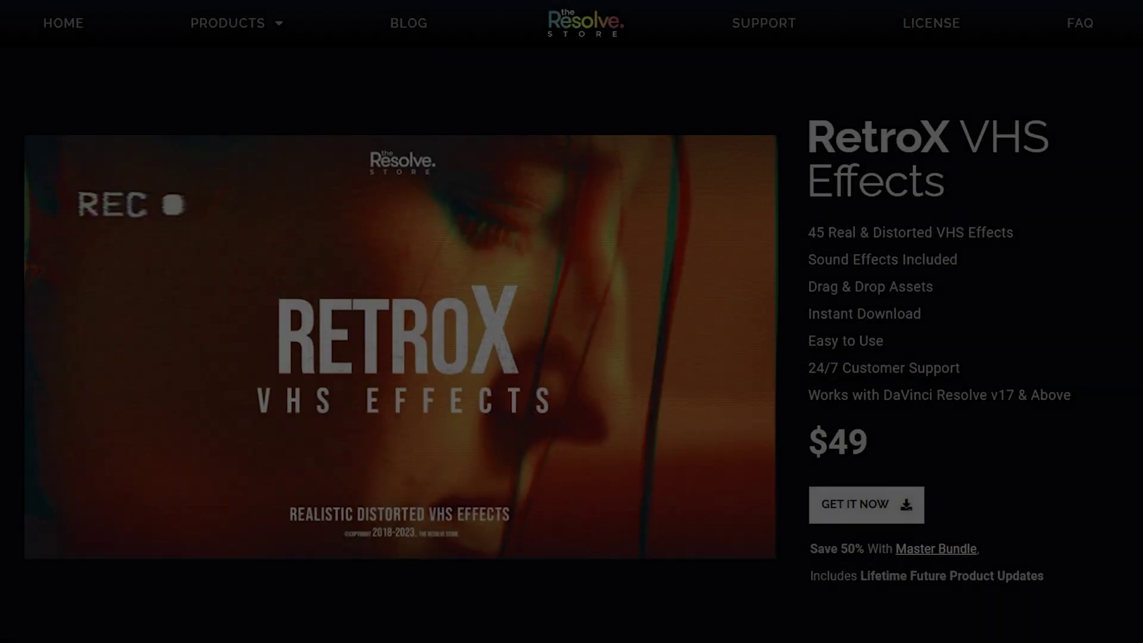
Step: Add 34 - RetroX - VHS Effects.mp4 to track V6 above the footage
scroll(571, 298, down, 2)
scroll(572, 297, down, 3)
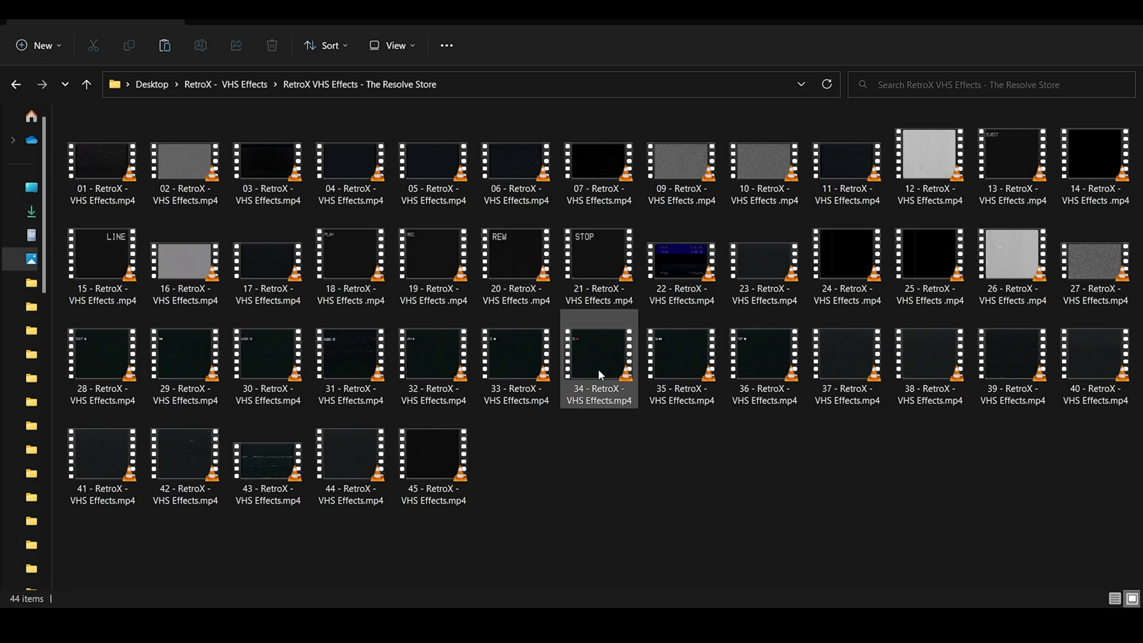
drag(598, 369, 480, 415)
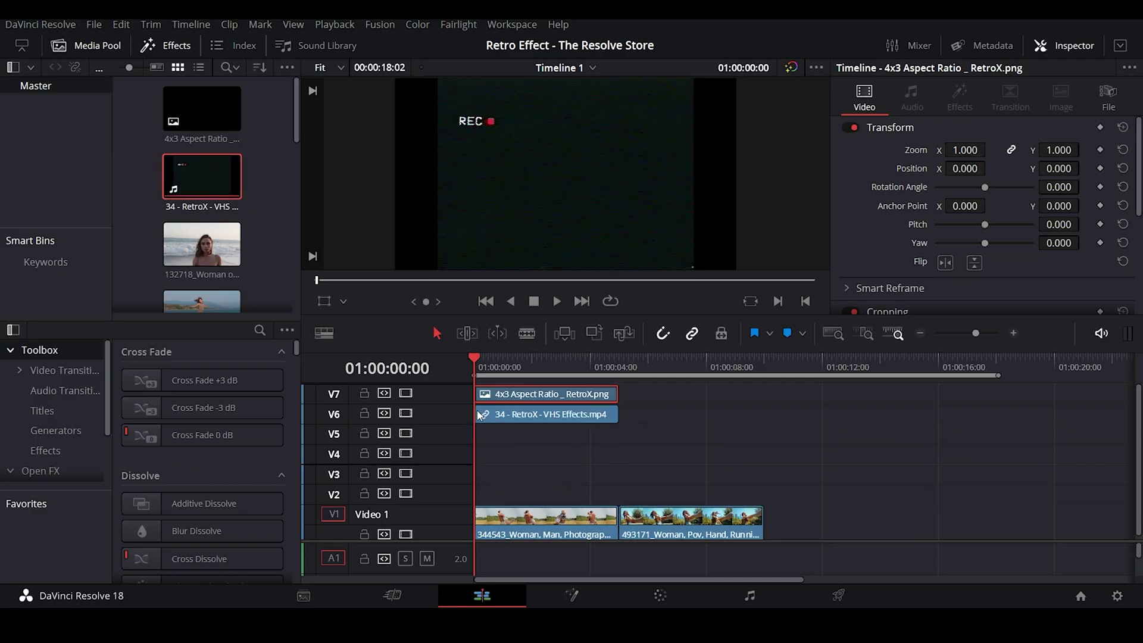
Step: Set the V6 clip 34 overlay's Composite Mode to Screen in the Inspector
click(508, 416)
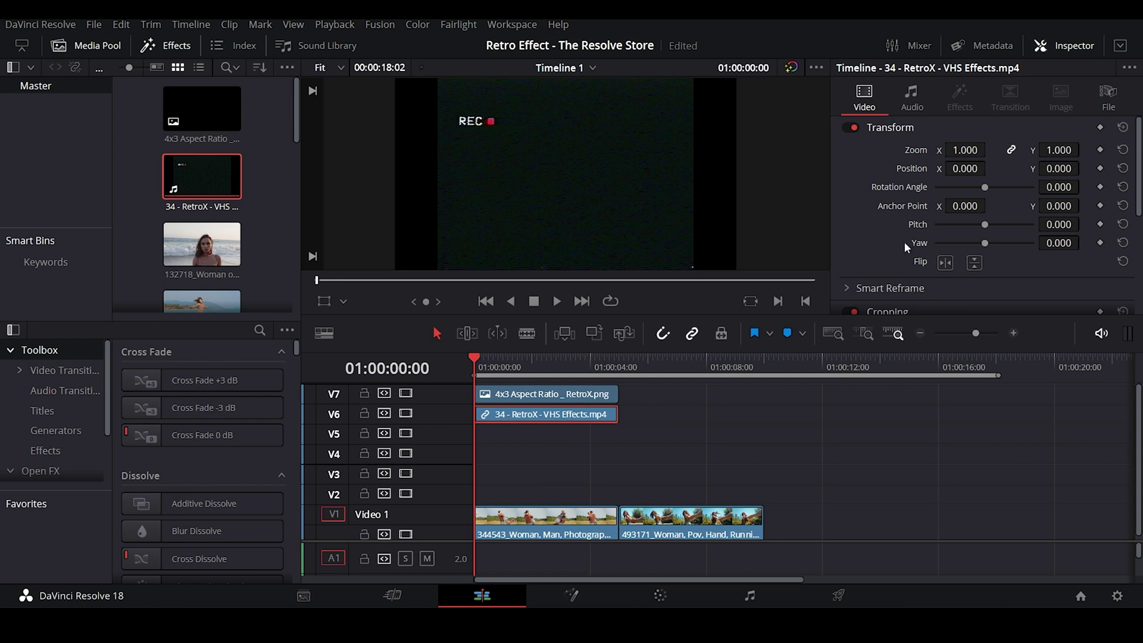
scroll(969, 211, down, 3)
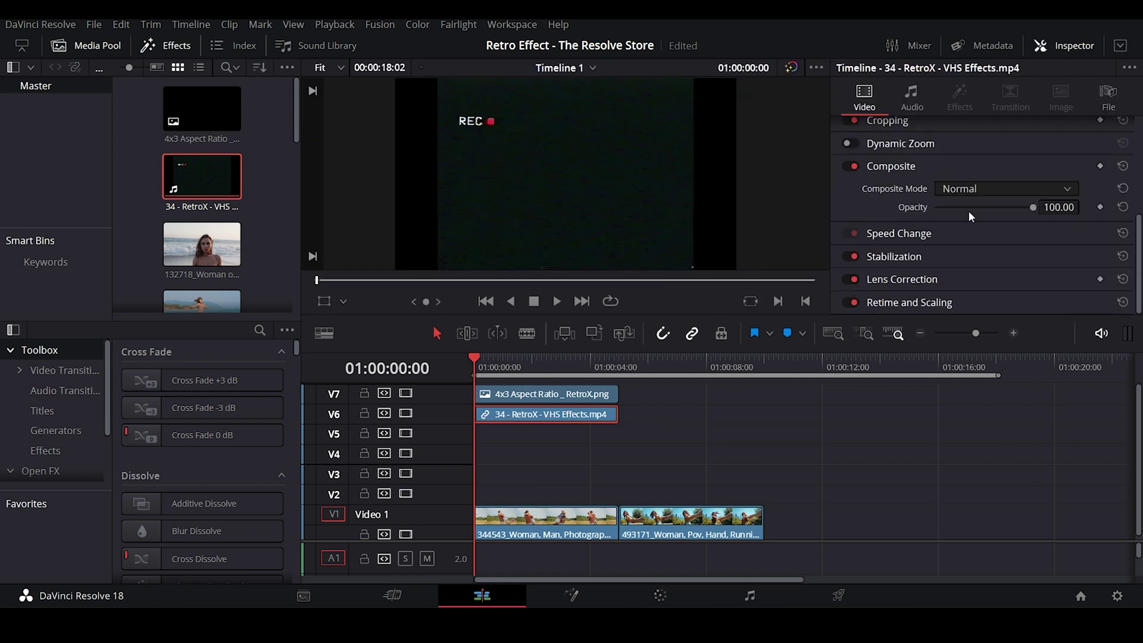
click(987, 187)
scroll(962, 322, down, 5)
scroll(961, 321, down, 2)
click(969, 261)
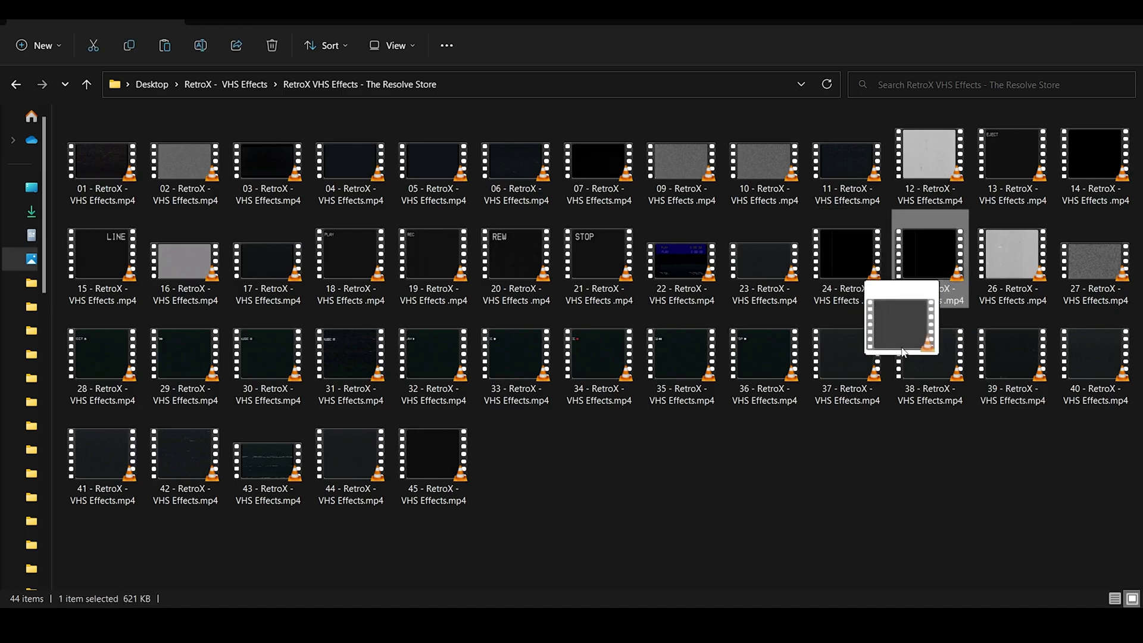
Step: Add VHS effect clip 25 on V5, trim it to end with the overlays, blend in Screen, and preview
drag(902, 352, 535, 438)
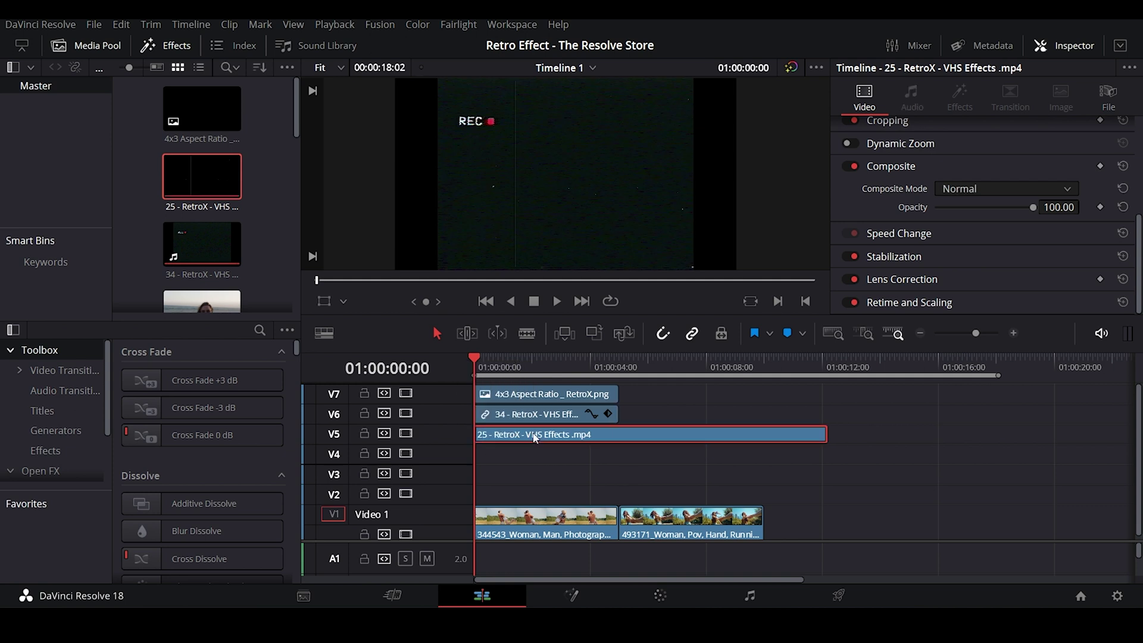
drag(827, 434, 618, 434)
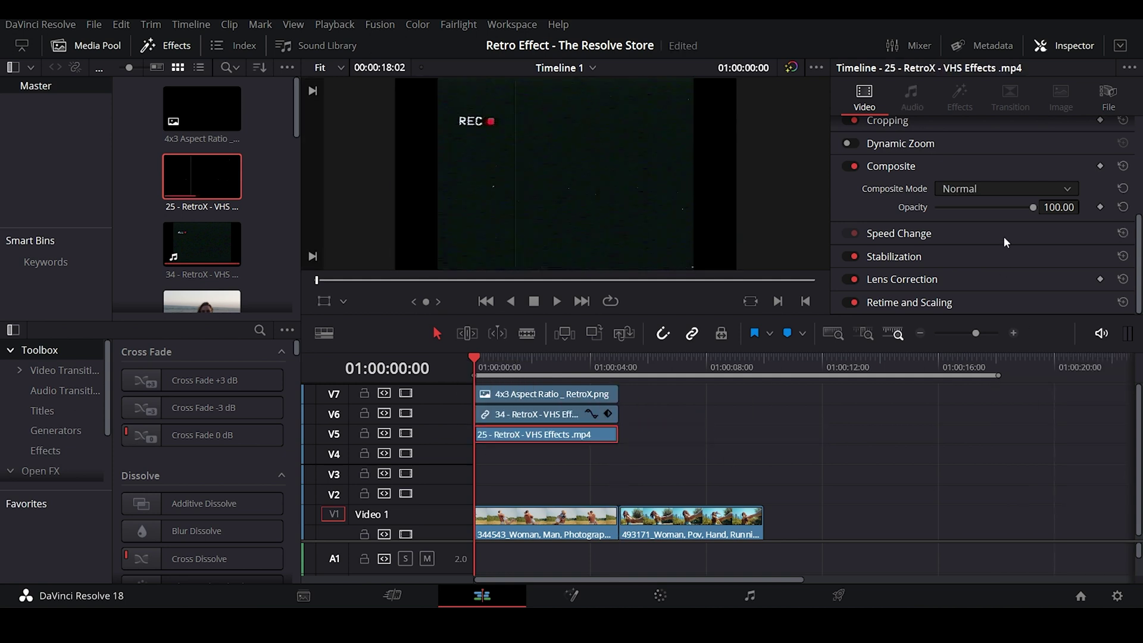
click(956, 188)
click(956, 258)
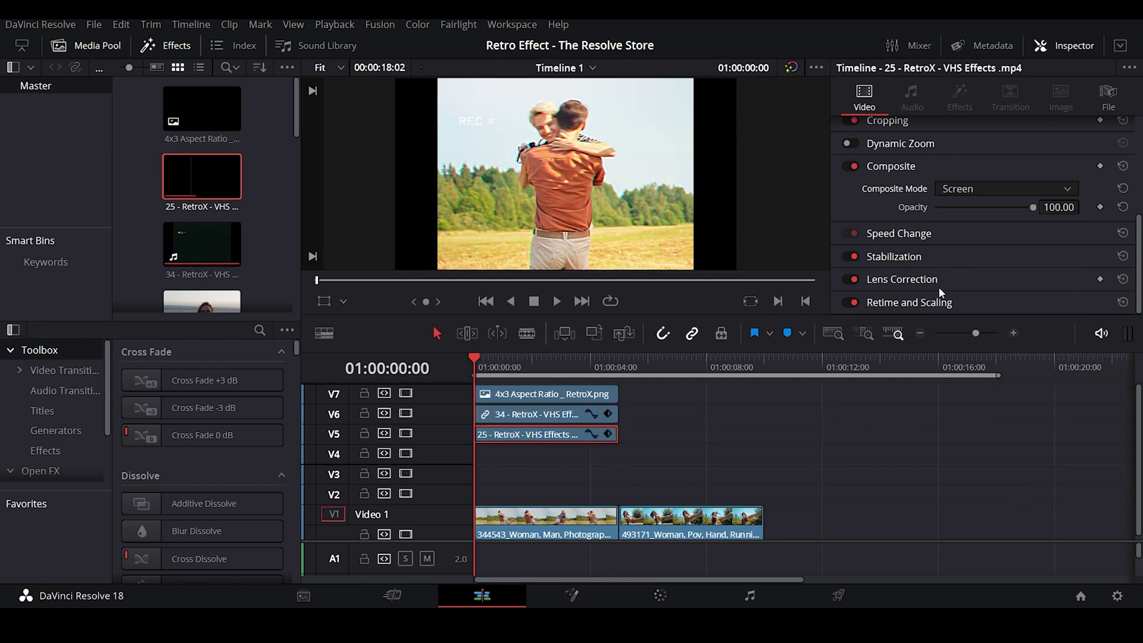
key(space)
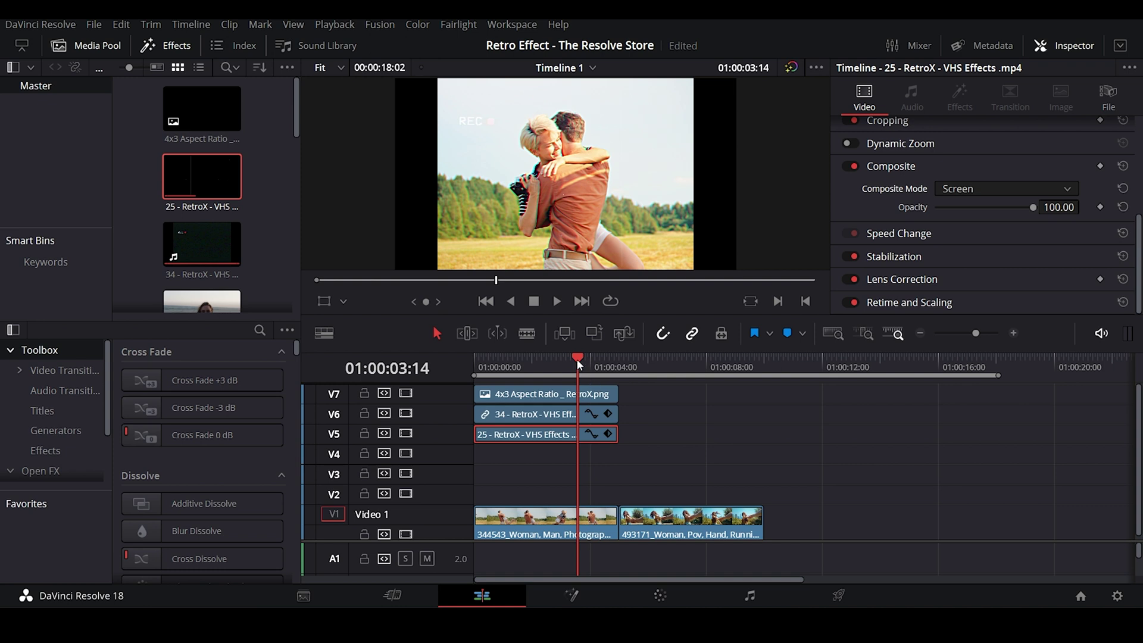
drag(578, 359, 479, 358)
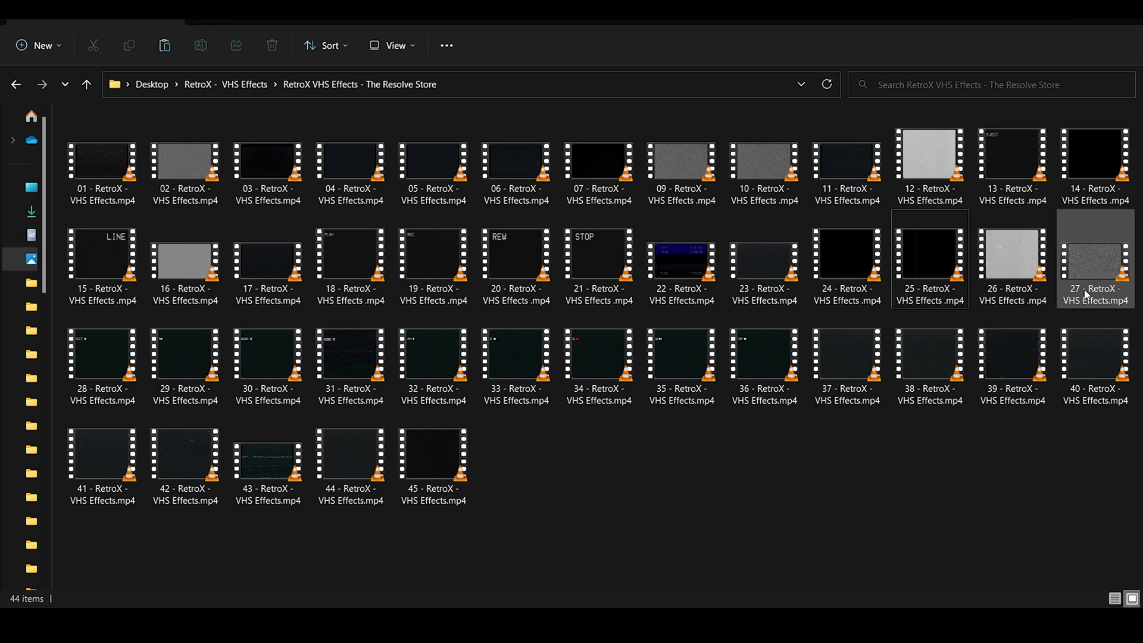
Step: Place noise clip 27 on V4, trim it to the overlays, and try Softlight at lower opacity
drag(1095, 271, 495, 460)
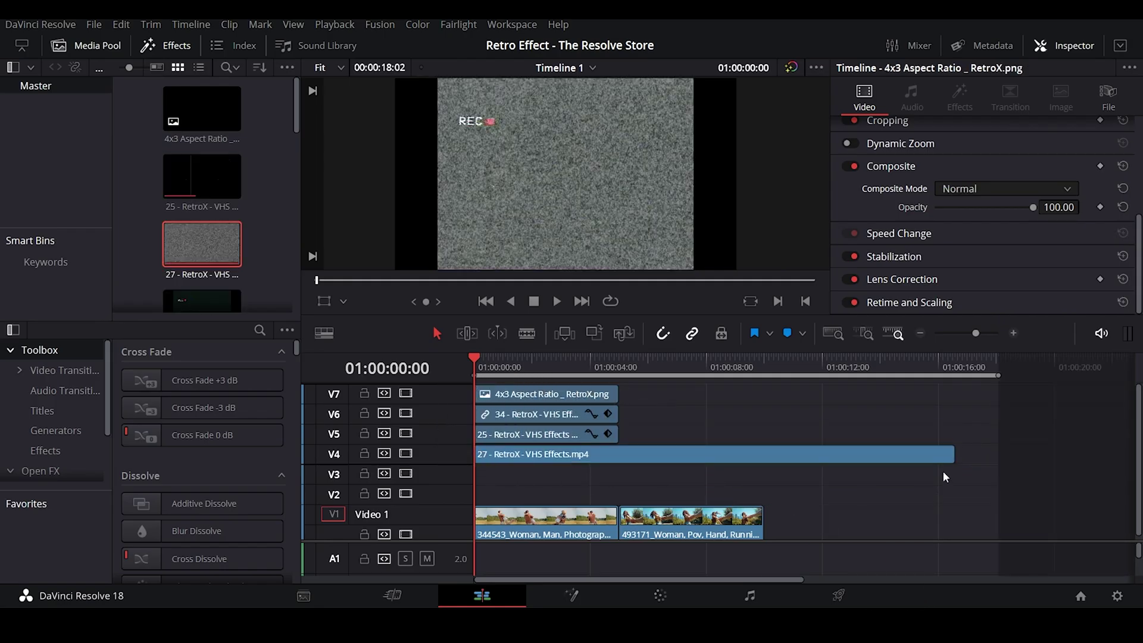
drag(955, 454, 619, 454)
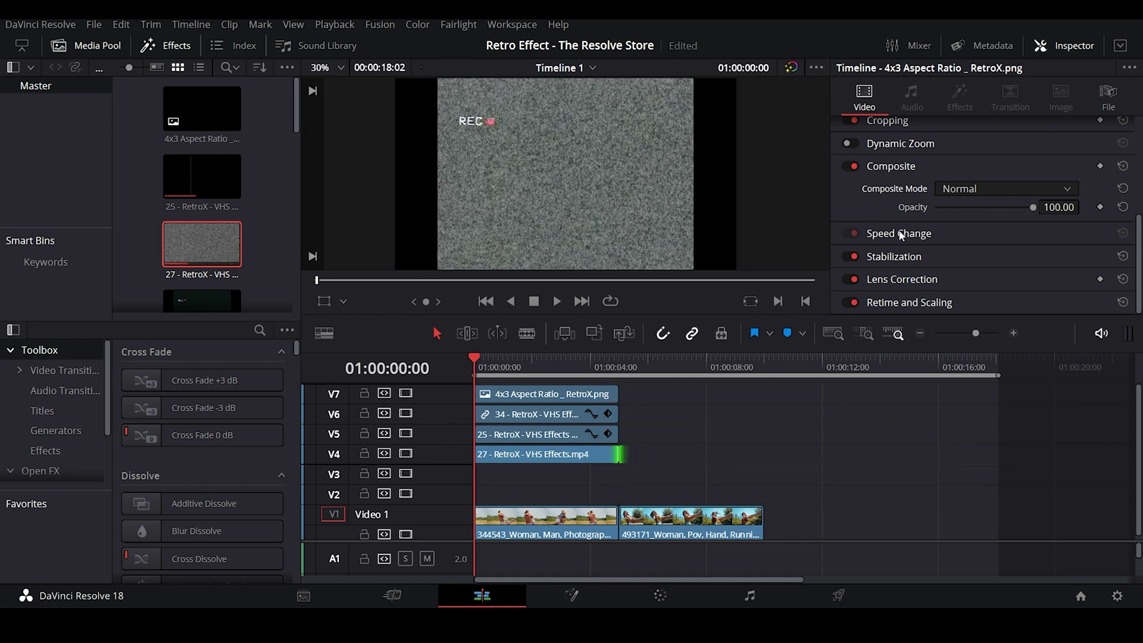
click(954, 189)
scroll(970, 268, down, 6)
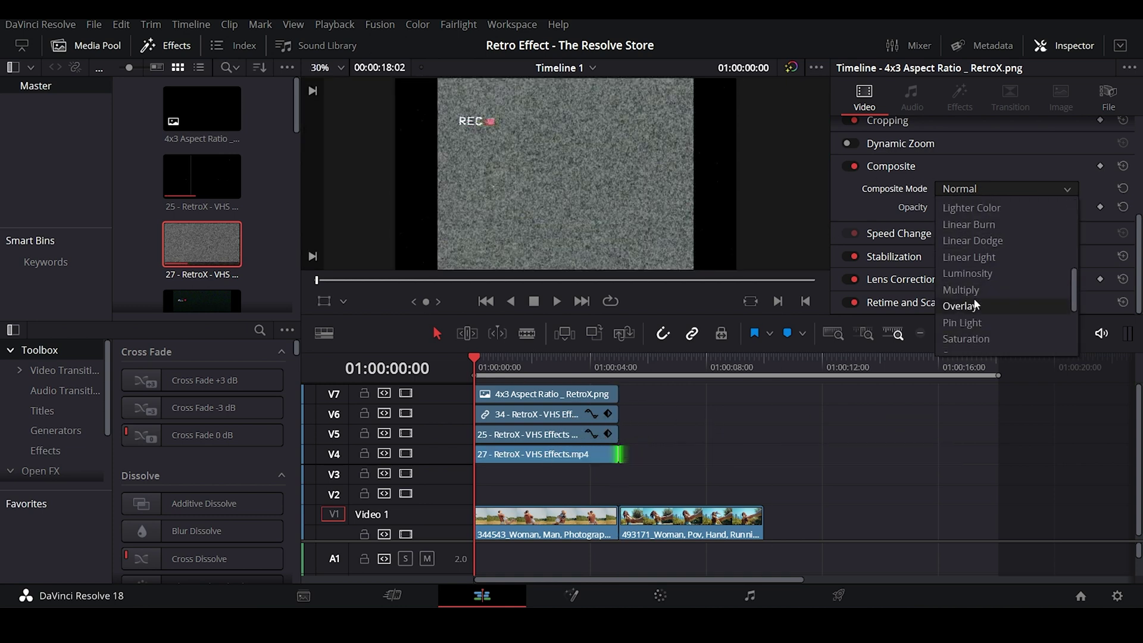
click(961, 273)
drag(1034, 205, 945, 209)
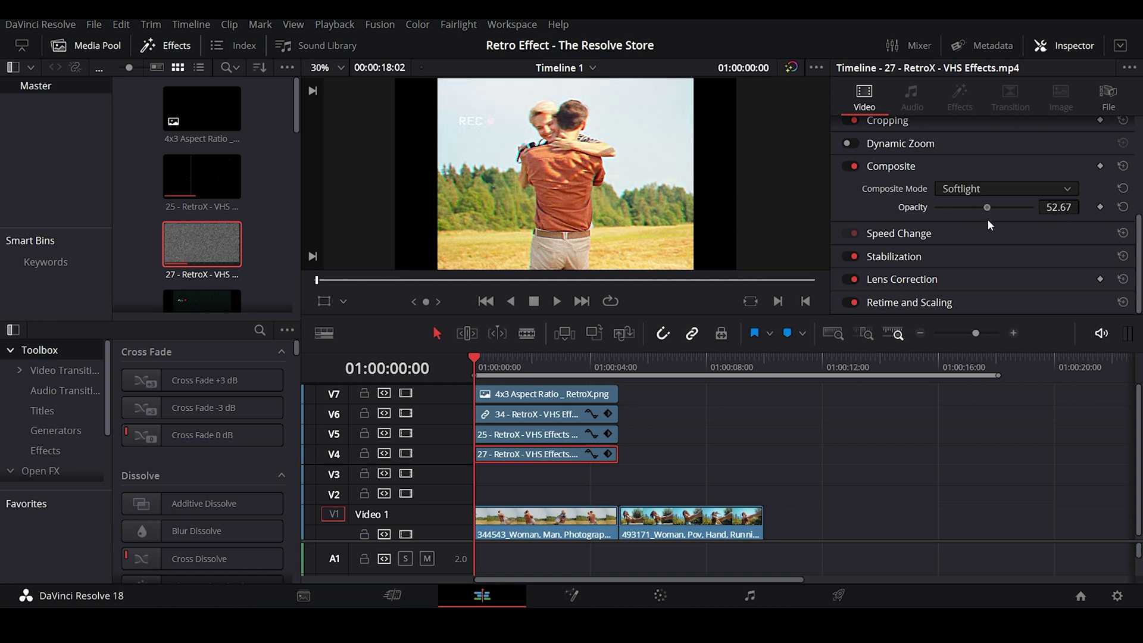
Step: Switch the noise clip to Overlay mode and reduce its opacity to about 40
click(976, 188)
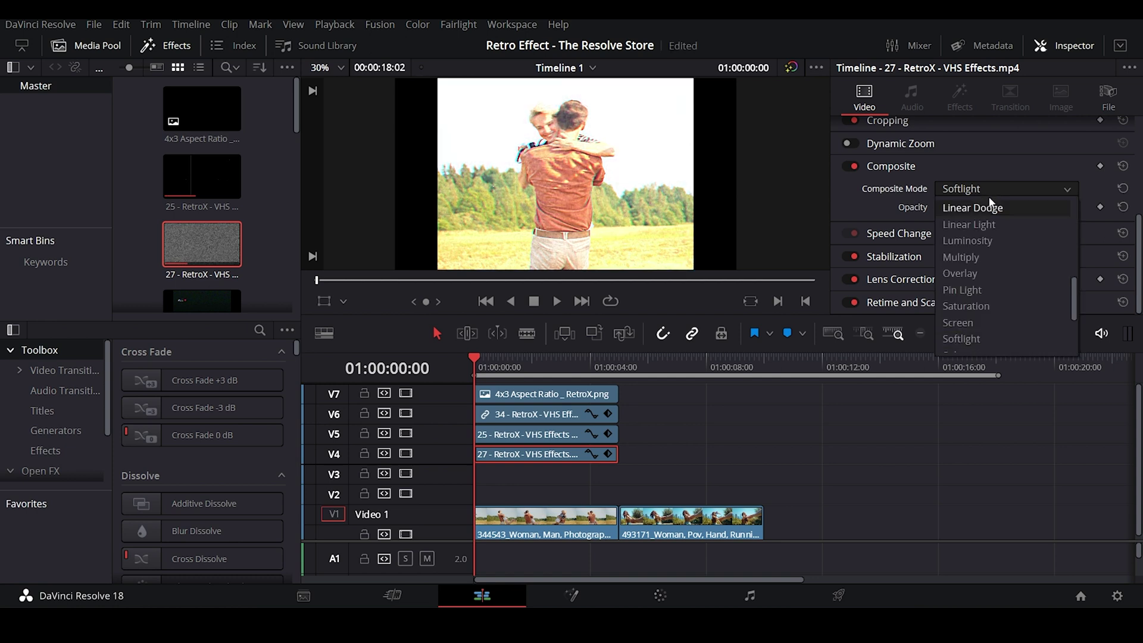
click(973, 271)
drag(988, 205, 971, 209)
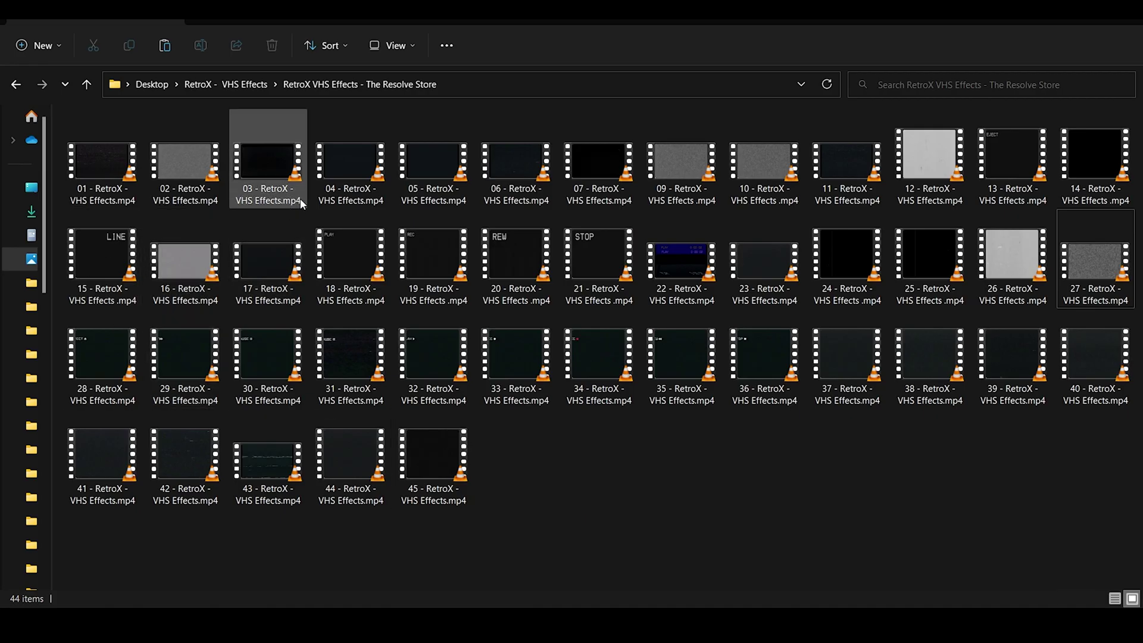
Step: Place VHS clip 01 on V3, set its Transform Zoom to 1.200, and blend it in Softlight
drag(117, 182, 469, 473)
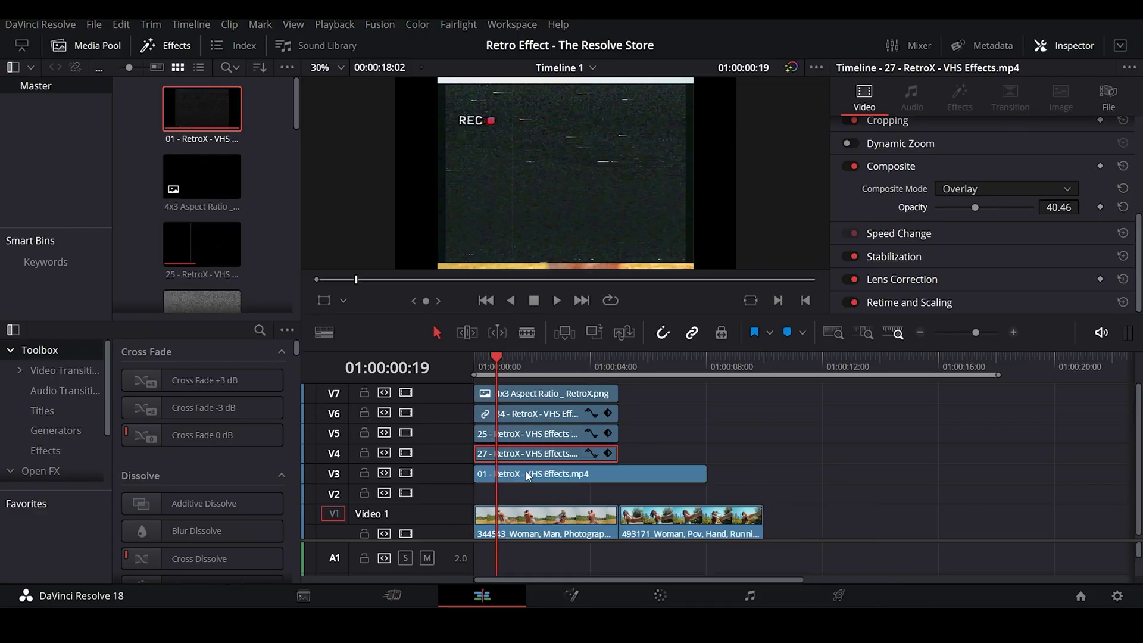
scroll(988, 249, up, 5)
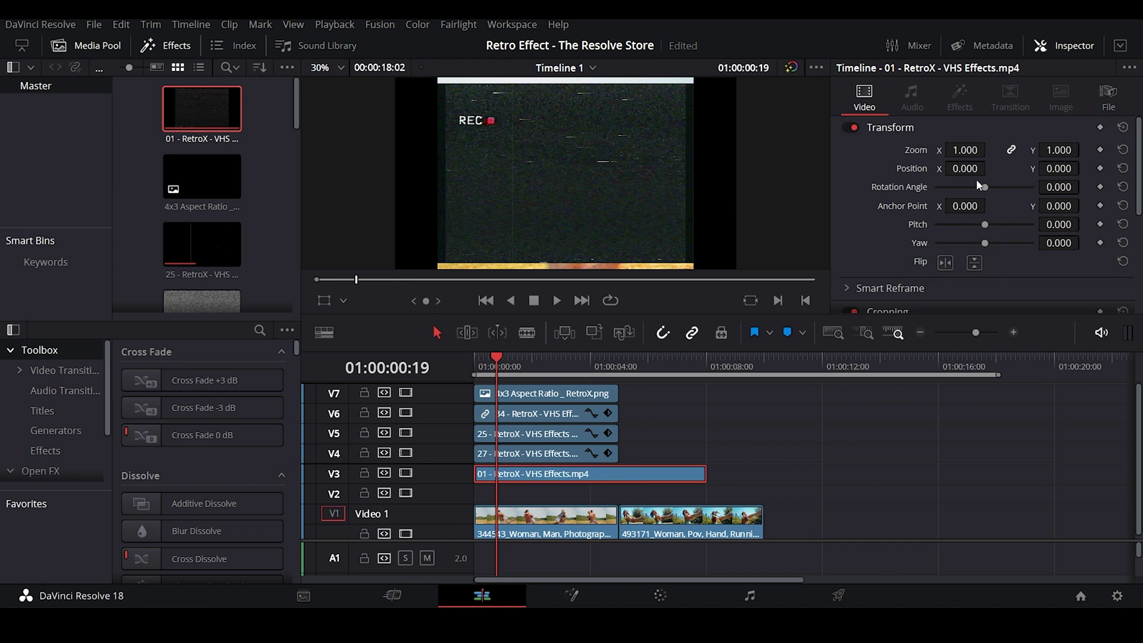
drag(965, 150, 980, 150)
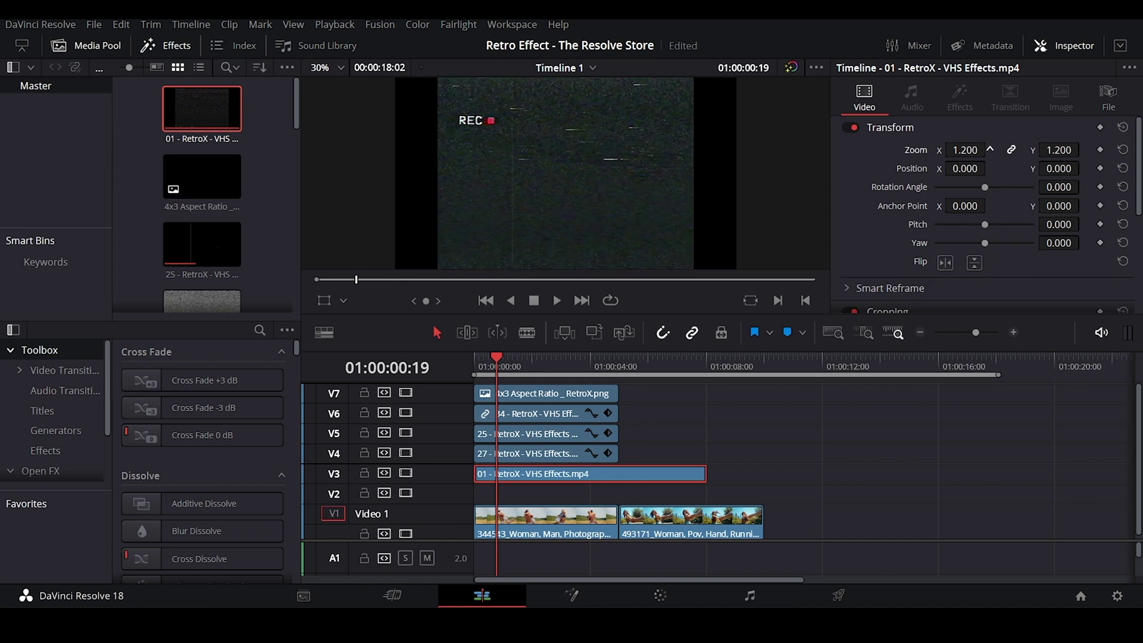
scroll(931, 244, down, 4)
click(976, 247)
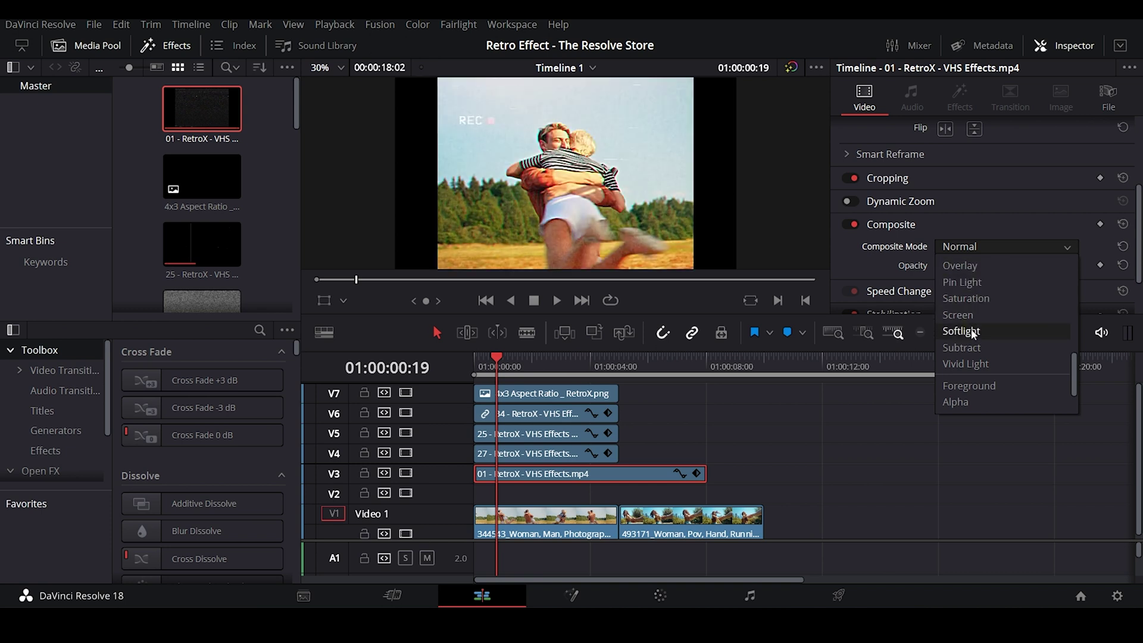
click(962, 331)
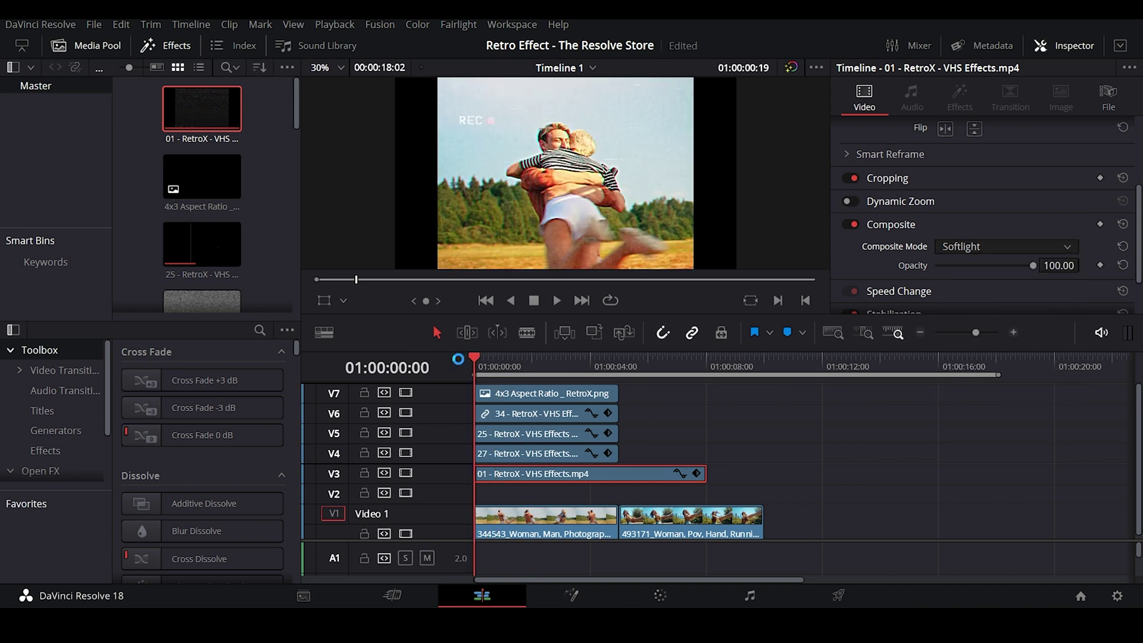
Step: Preview the Softlight blend and trim clip 01 on V3 to end with the overlays above
key(space)
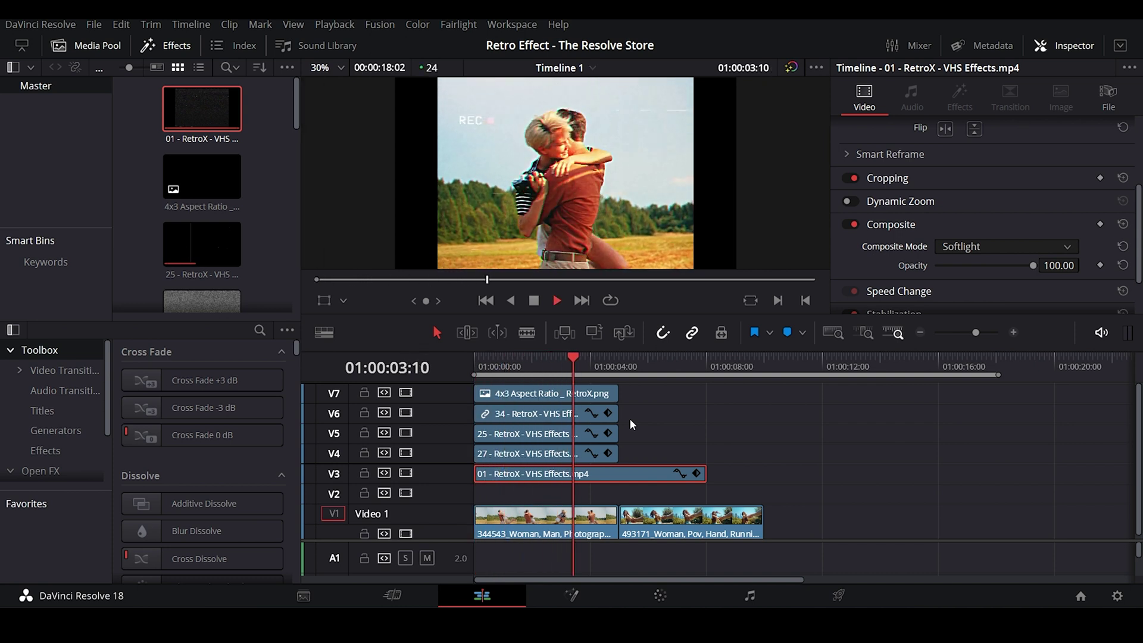
key(space)
drag(706, 475, 620, 474)
drag(569, 369, 474, 370)
click(731, 518)
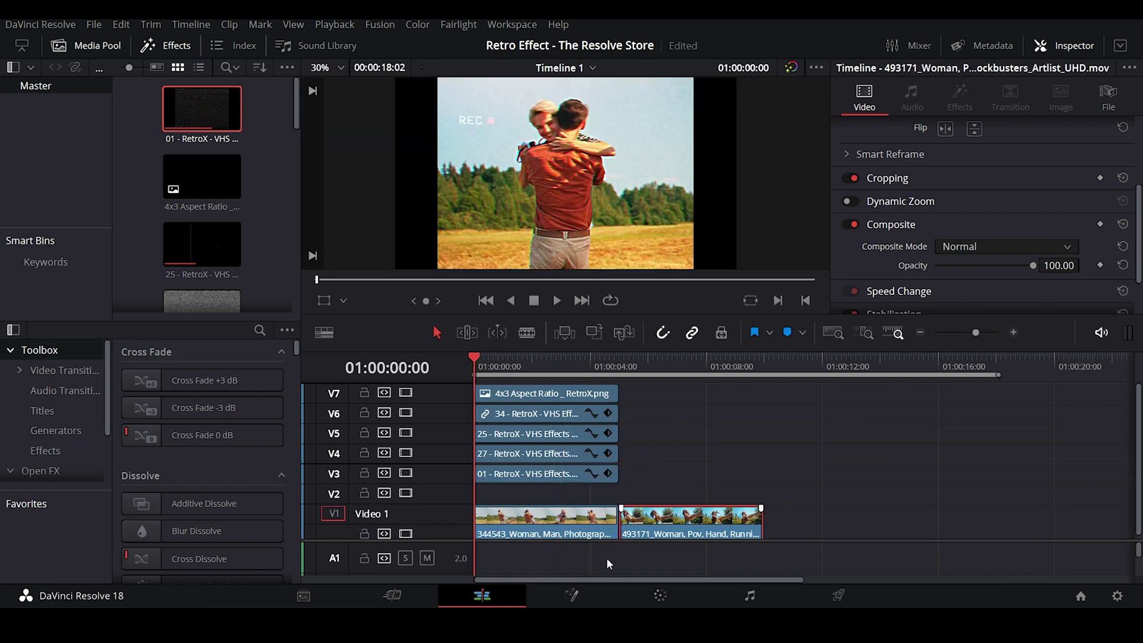
Step: On the Color page, apply the chromatic aberration still's grade to the running-woman clip
click(672, 588)
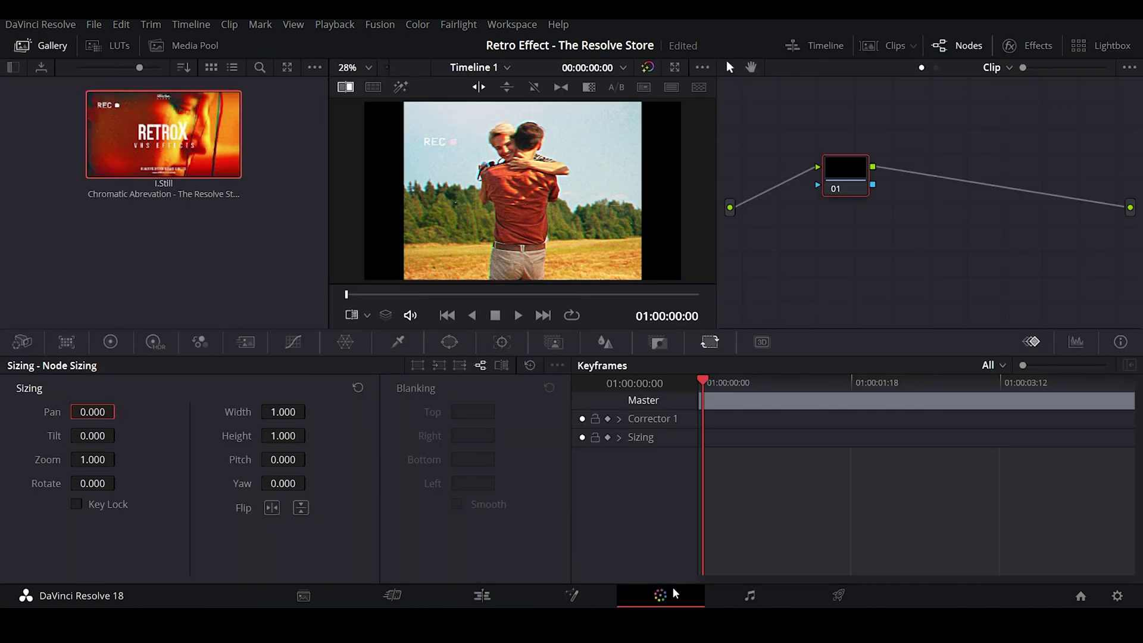
click(883, 48)
key(Down)
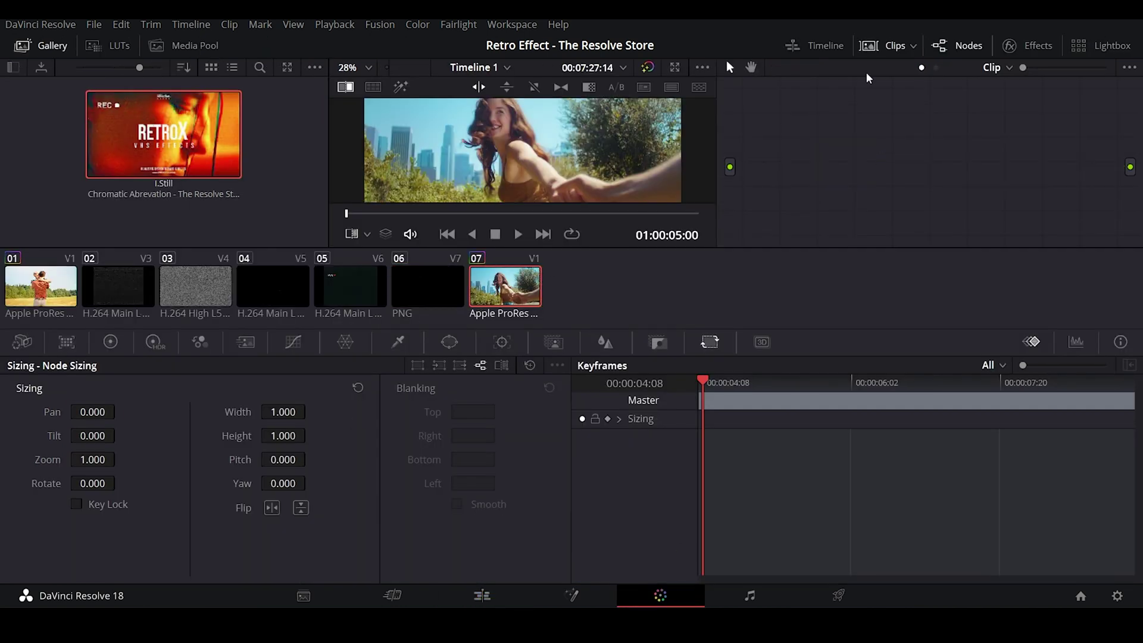
click(884, 51)
right_click(169, 143)
click(202, 188)
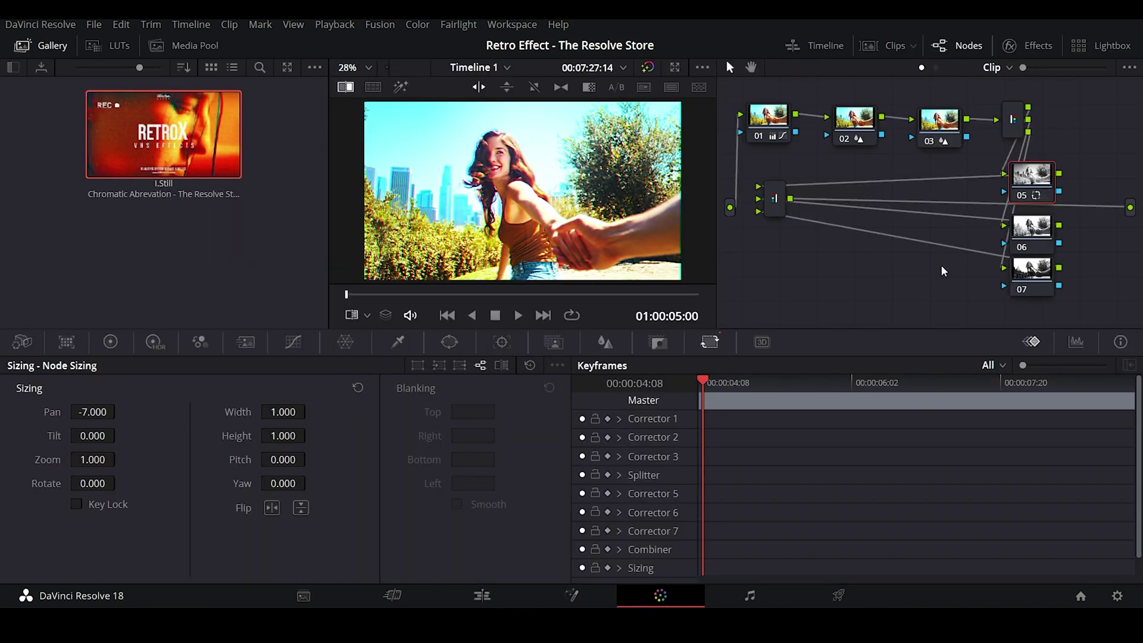
Step: Ease the upper Custom curve point slightly down, then return to the Edit page
click(293, 341)
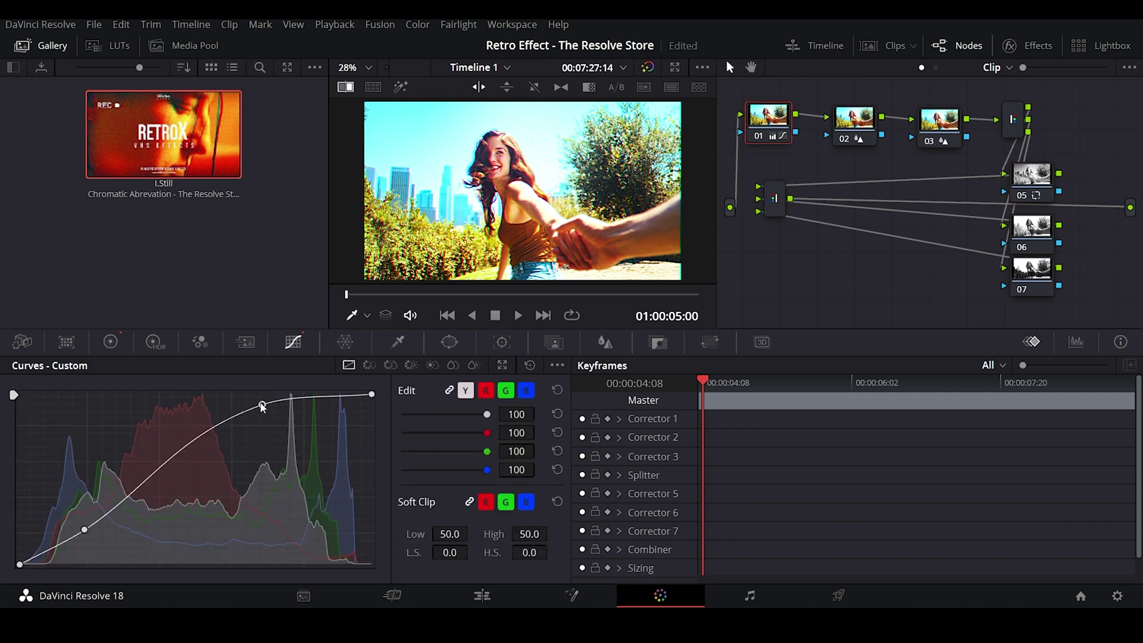
drag(262, 407, 262, 410)
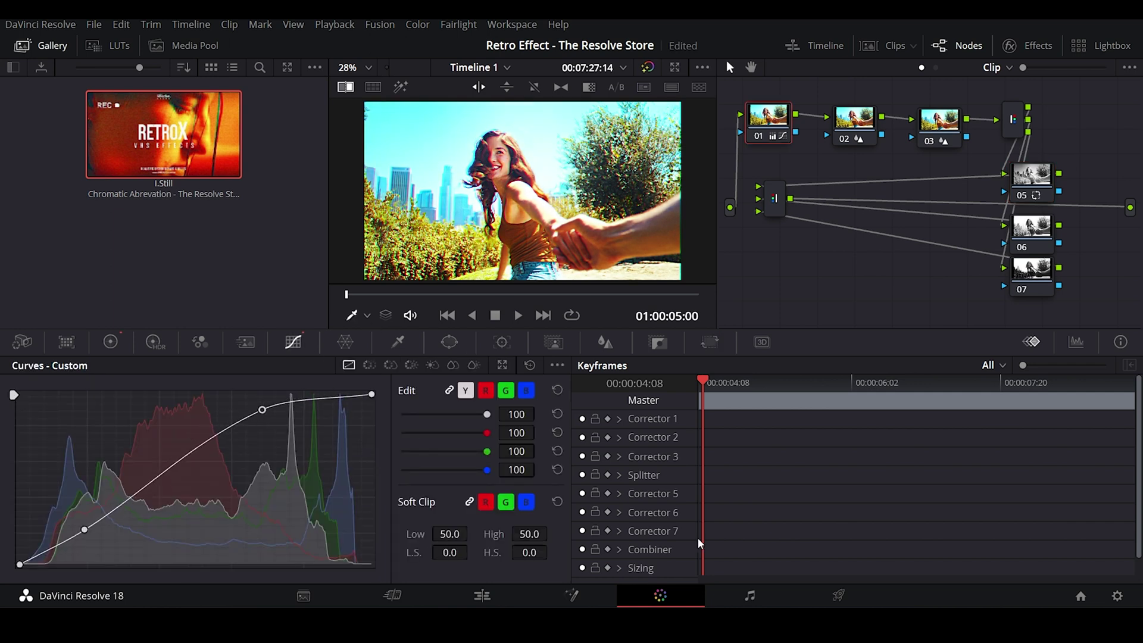
click(513, 598)
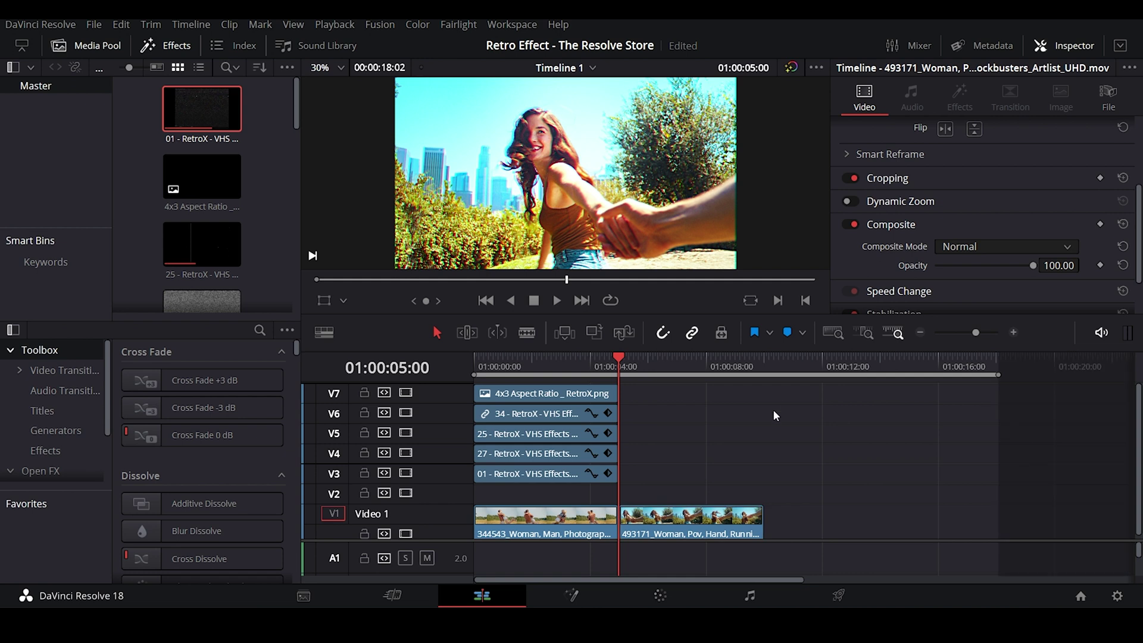
Step: Copy the V3–V7 overlay clips and paste them at the start of the running-woman clip
drag(661, 386, 521, 475)
key(ctrl+c)
key(ctrl+v)
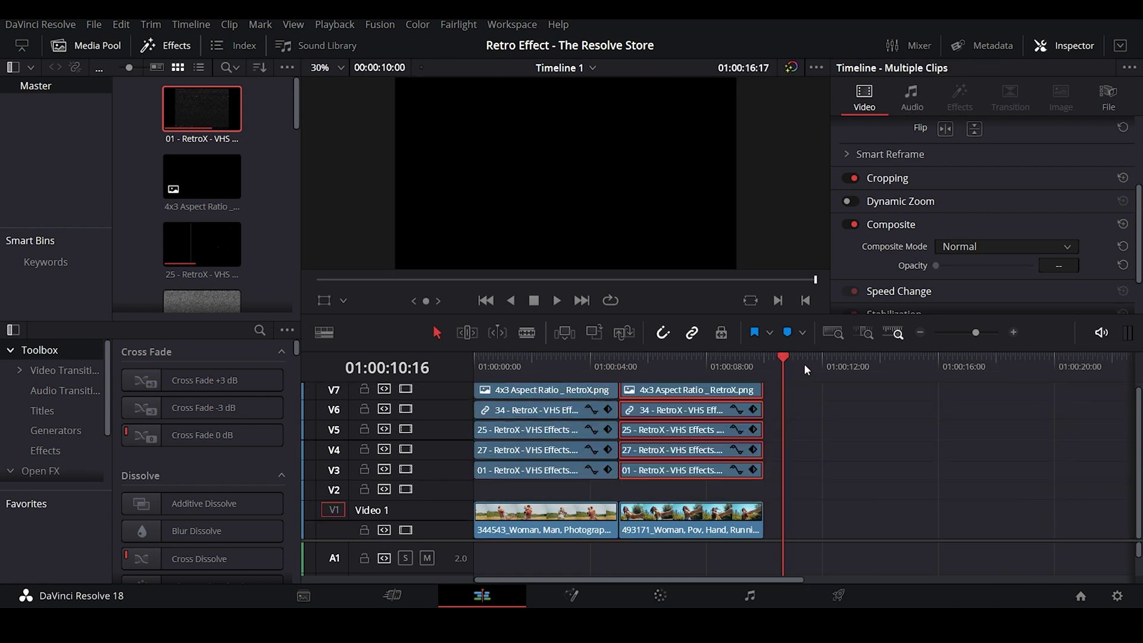